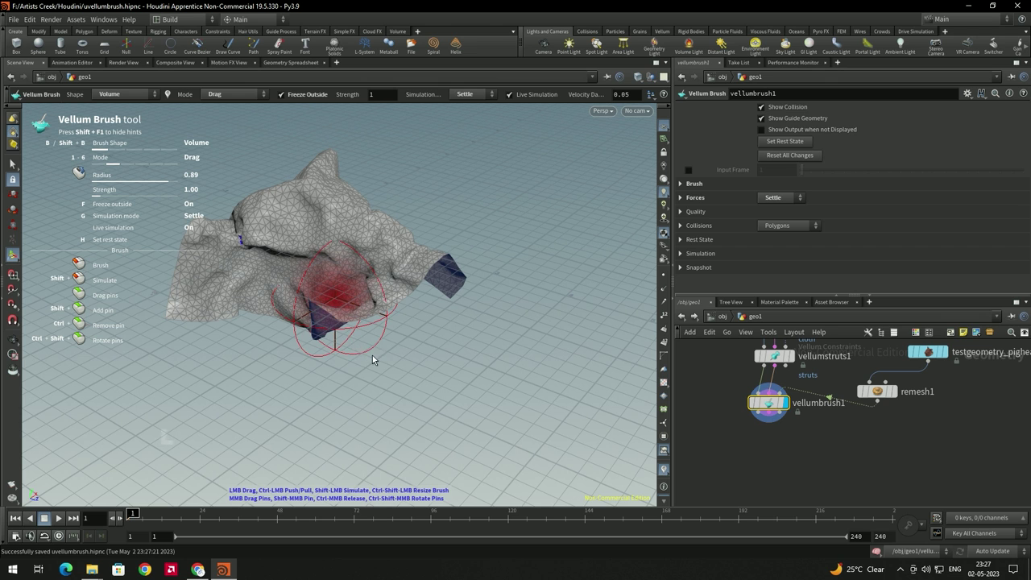
Deform the cloth mesh and the pig head with Vellum Brush strokes.
{"action": "left_click_drag", "start_coordinate": [372, 356], "coordinate": [534, 393]}
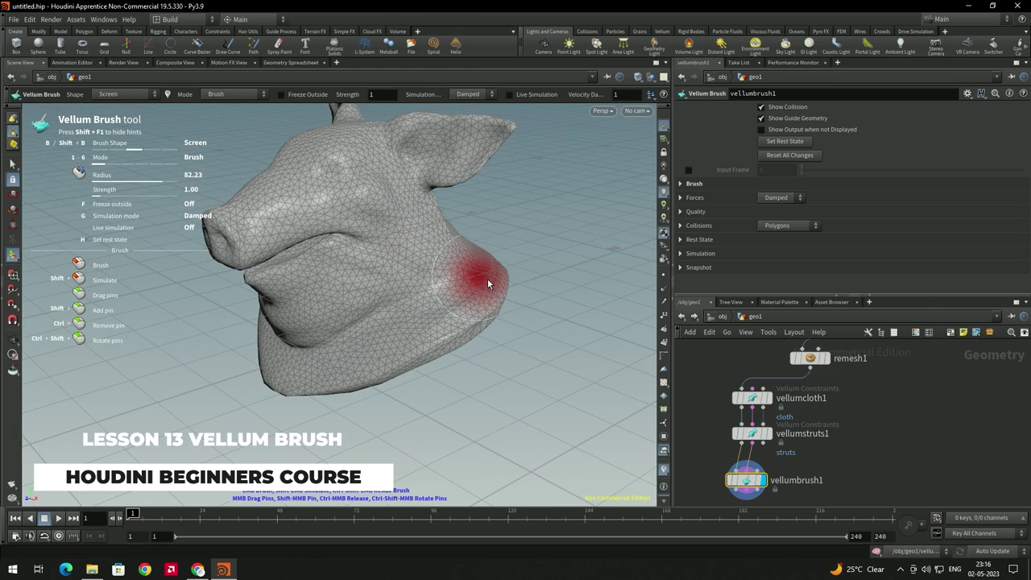
{"action": "mouse_move", "coordinate": [487, 279]}
{"action": "left_mouse_down"}
{"action": "mouse_move", "coordinate": [357, 199]}
{"action": "mouse_move", "coordinate": [342, 153]}
{"action": "mouse_move", "coordinate": [346, 204]}
{"action": "left_mouse_up"}
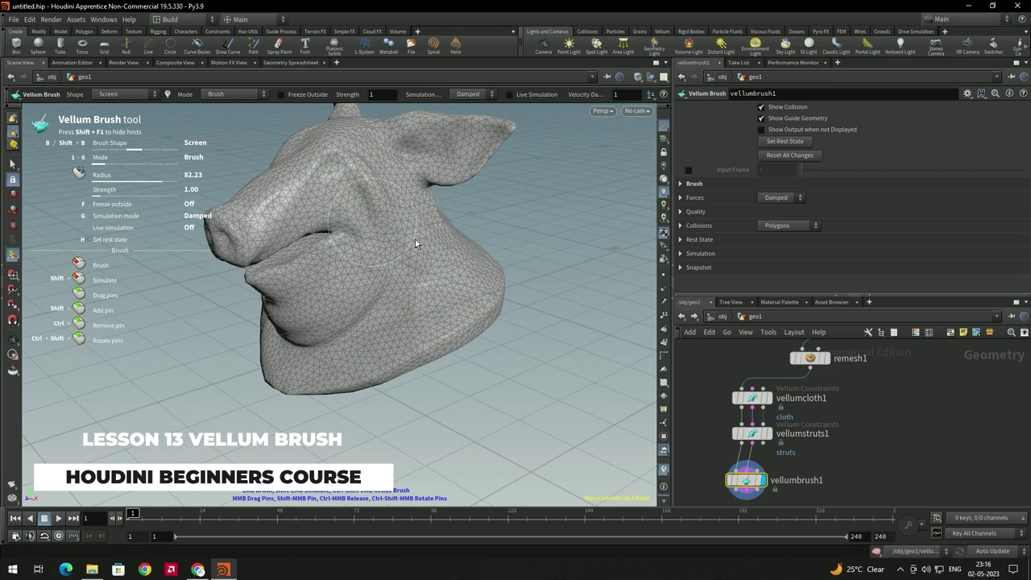
{"action": "left_click_drag", "start_coordinate": [415, 239], "coordinate": [419, 262]}
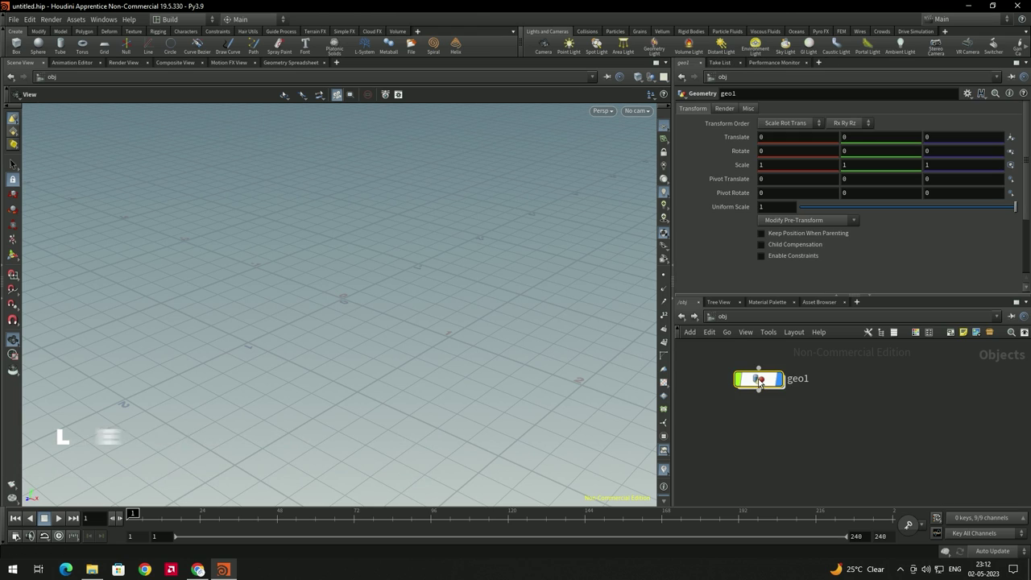
Add a Test Geometry: Rubber Toy node inside the geo1 object.
{"action": "double_click", "coordinate": [759, 381]}
{"action": "key", "text": "Tab"}
{"action": "type", "text": "test"}
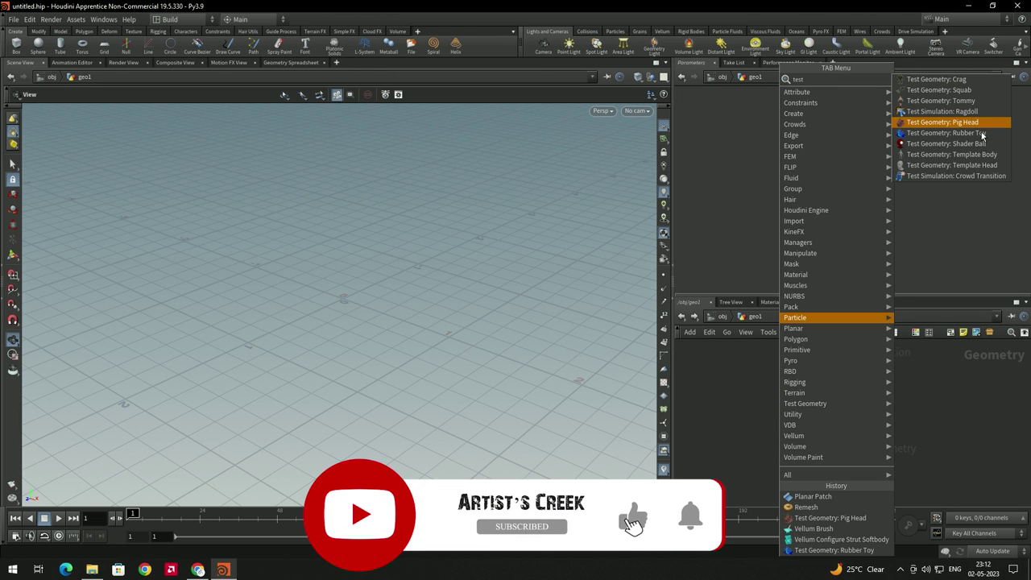
{"action": "left_click", "coordinate": [981, 133]}
{"action": "left_click", "coordinate": [796, 390]}
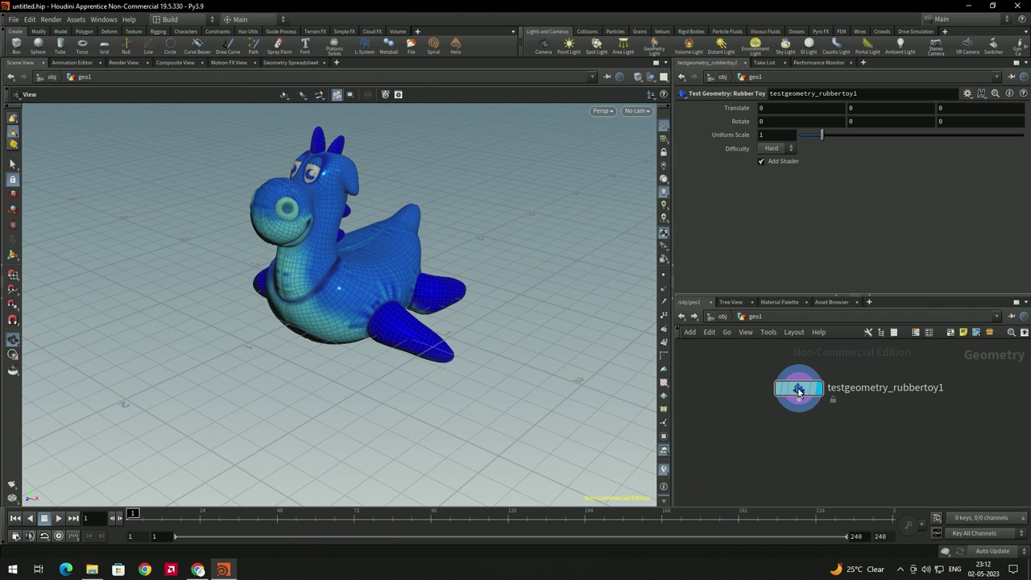
Add a Vellum Configure Strut Softbody setup and feed the rubber toy into the geometry input of its cloth constraints node.
{"action": "key", "text": "Tab"}
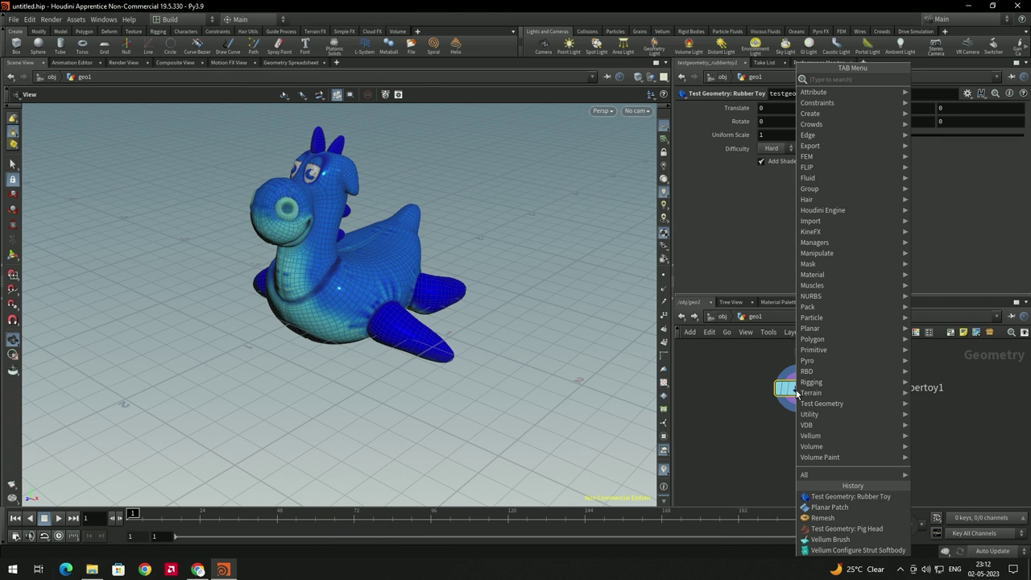
{"action": "type", "text": "vellum"}
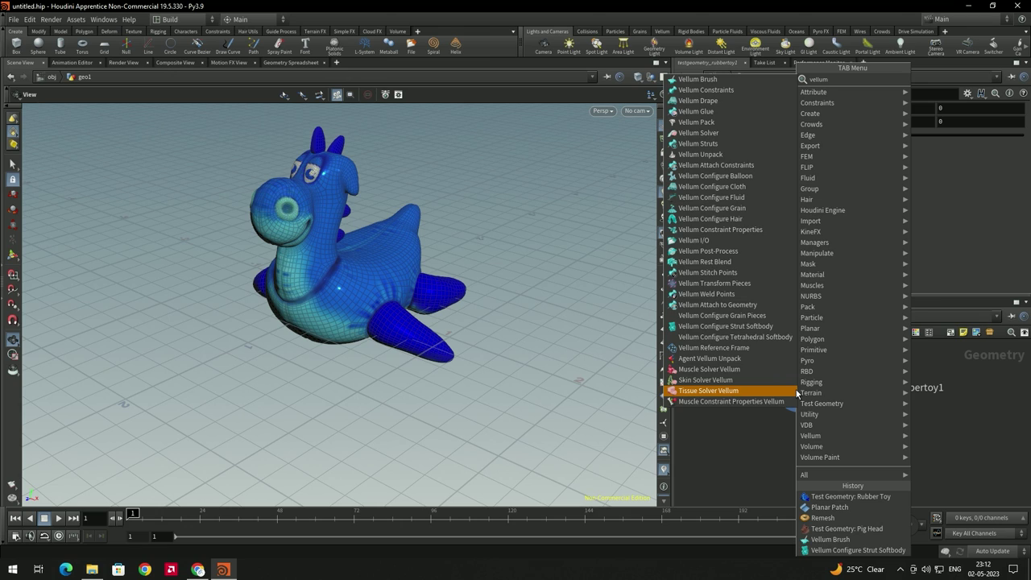
{"action": "type", "text": "st"}
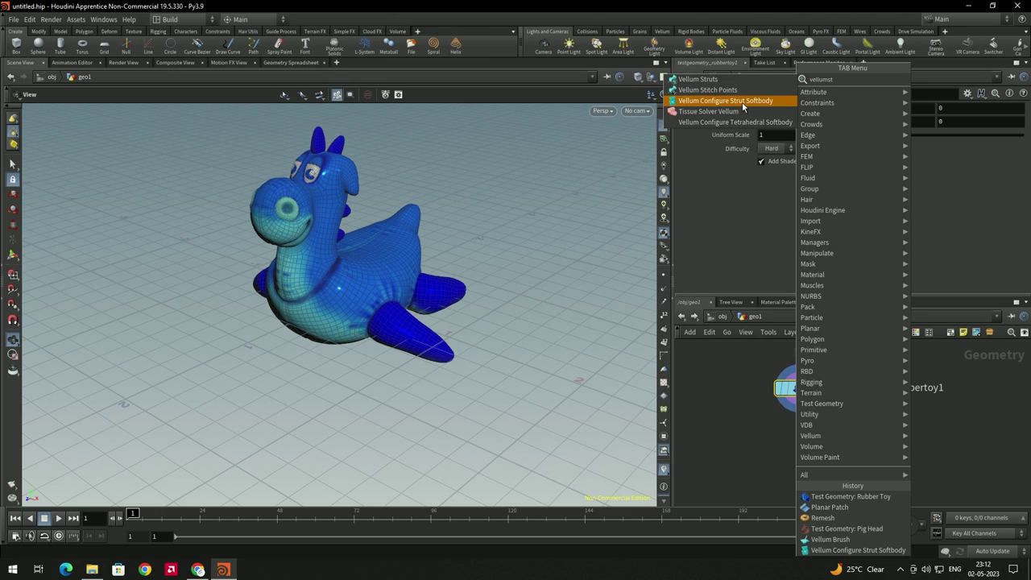
{"action": "left_click", "coordinate": [742, 103]}
{"action": "left_click", "coordinate": [791, 452]}
{"action": "left_click_drag", "start_coordinate": [799, 356], "coordinate": [782, 397]}
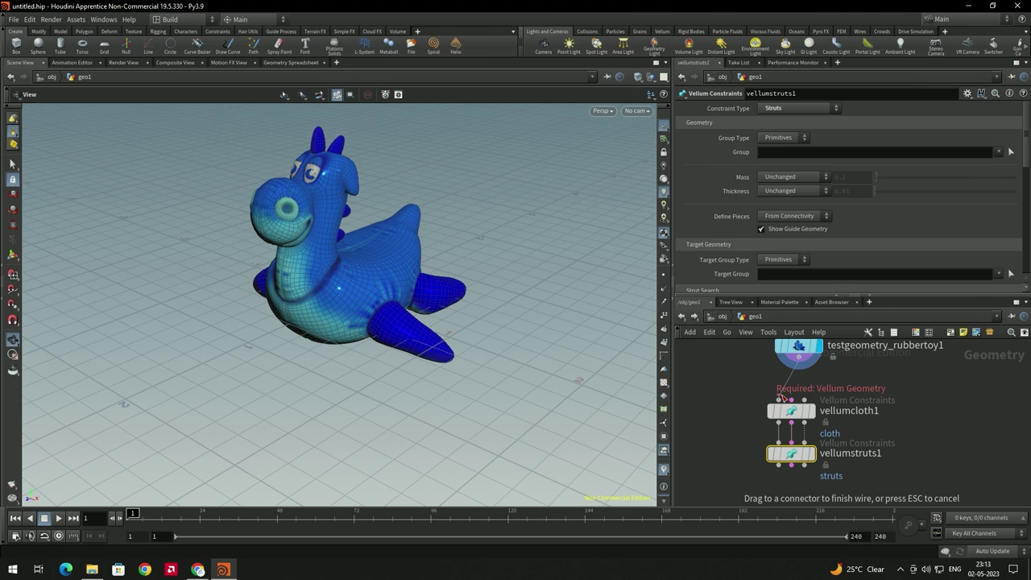
{"action": "left_click", "coordinate": [779, 399]}
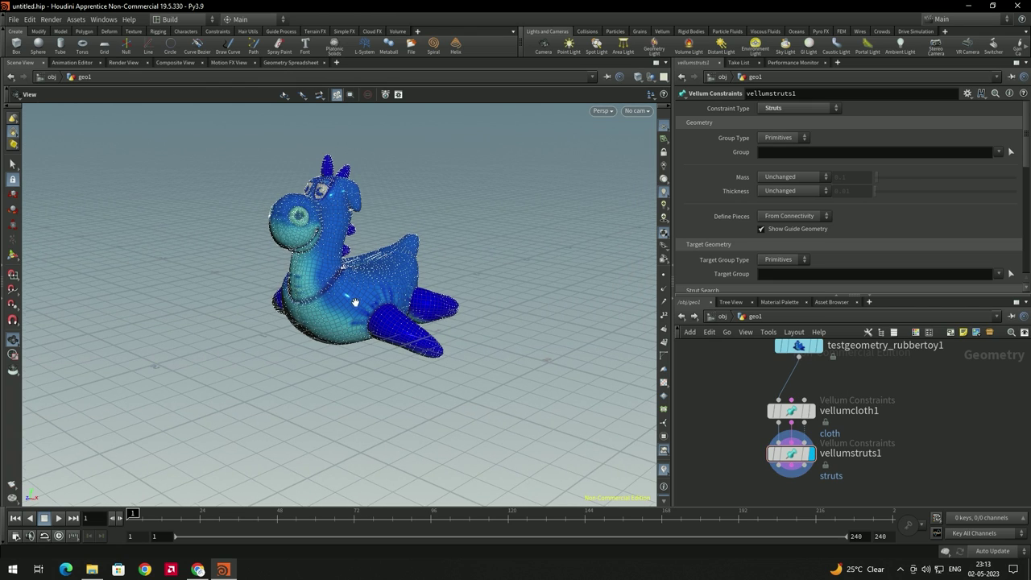
{"action": "left_click_drag", "start_coordinate": [355, 302], "coordinate": [356, 280]}
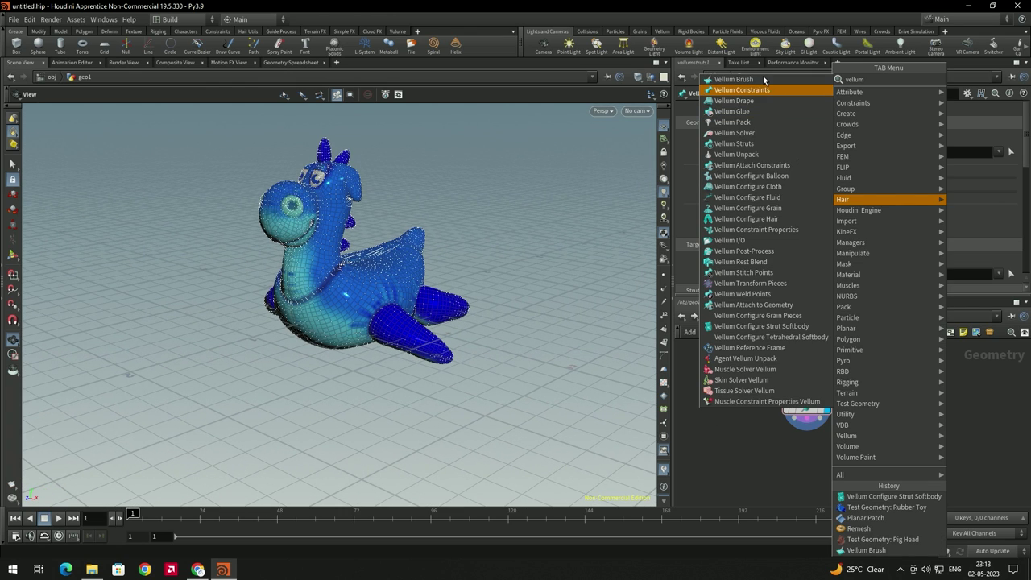
Add a Vellum Brush node, wire the strut node's geometry and constraint outputs into it, and display it.
{"action": "left_click", "coordinate": [764, 79]}
{"action": "left_click", "coordinate": [799, 461]}
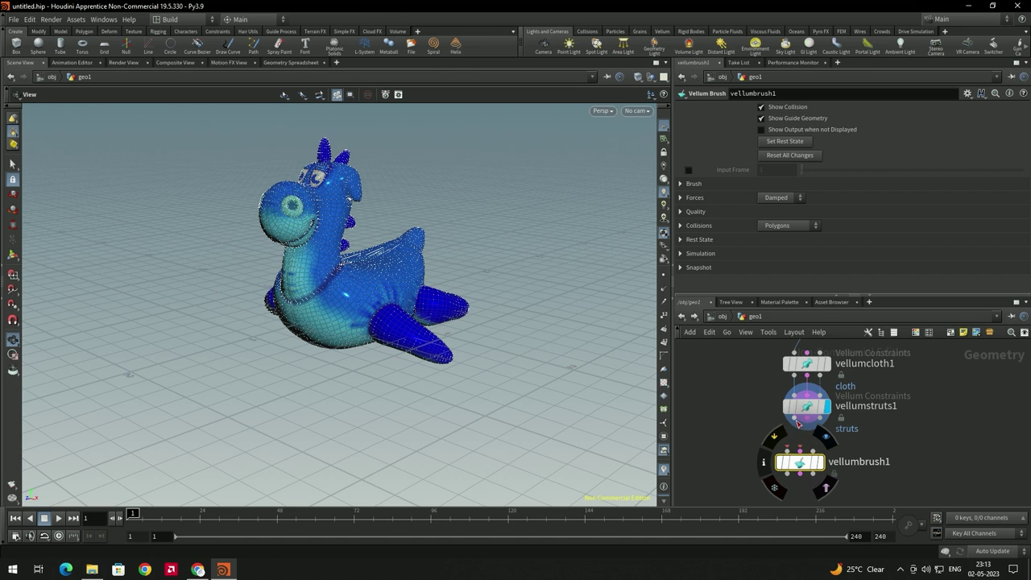
{"action": "left_click", "coordinate": [806, 420]}
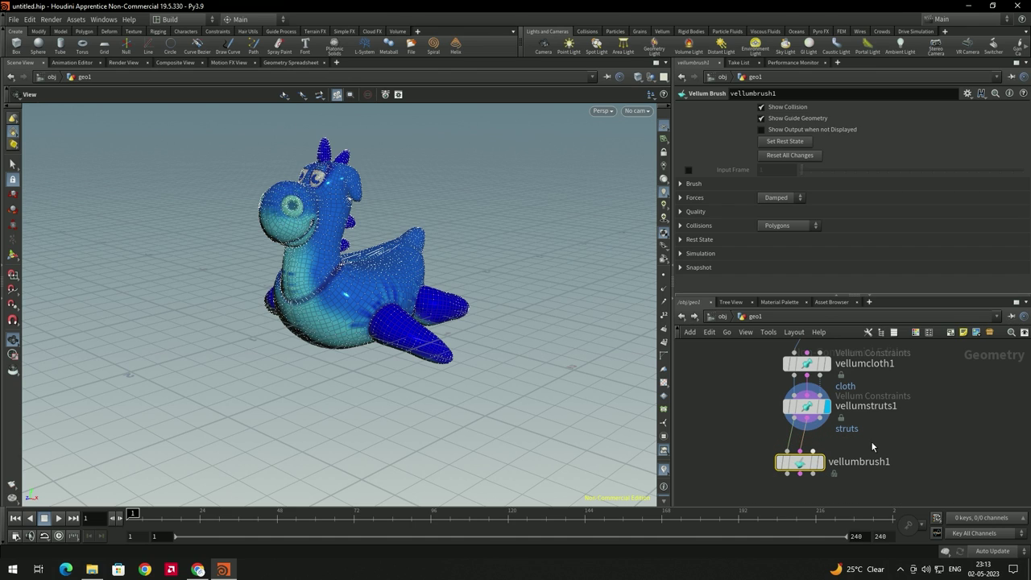
{"action": "left_click", "coordinate": [800, 454]}
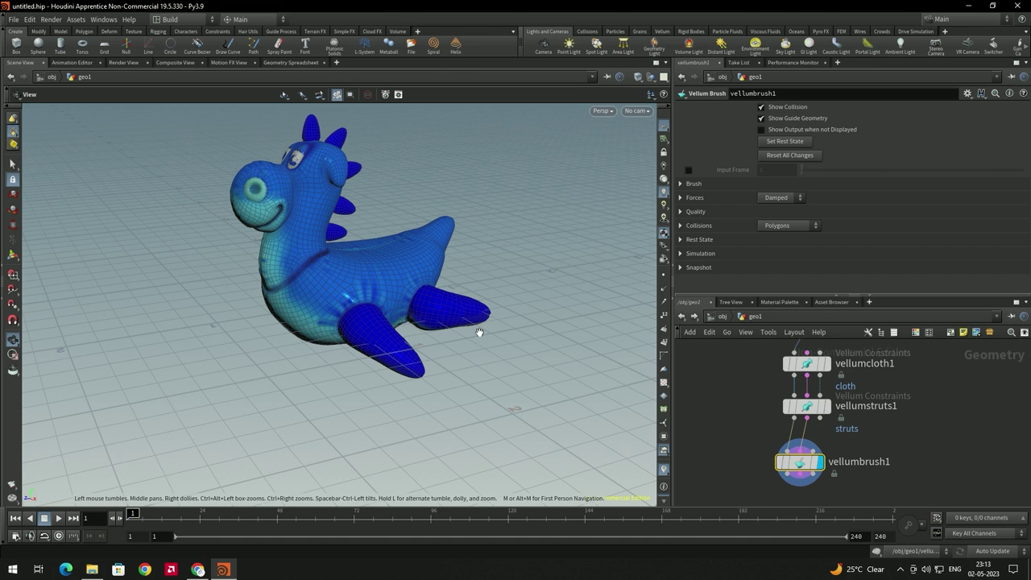
Activate the Vellum Brush in the viewport and brush the toy's tail, snout and body with the Screen shape.
{"action": "mouse_move", "coordinate": [794, 459]}
{"action": "key", "text": "Return"}
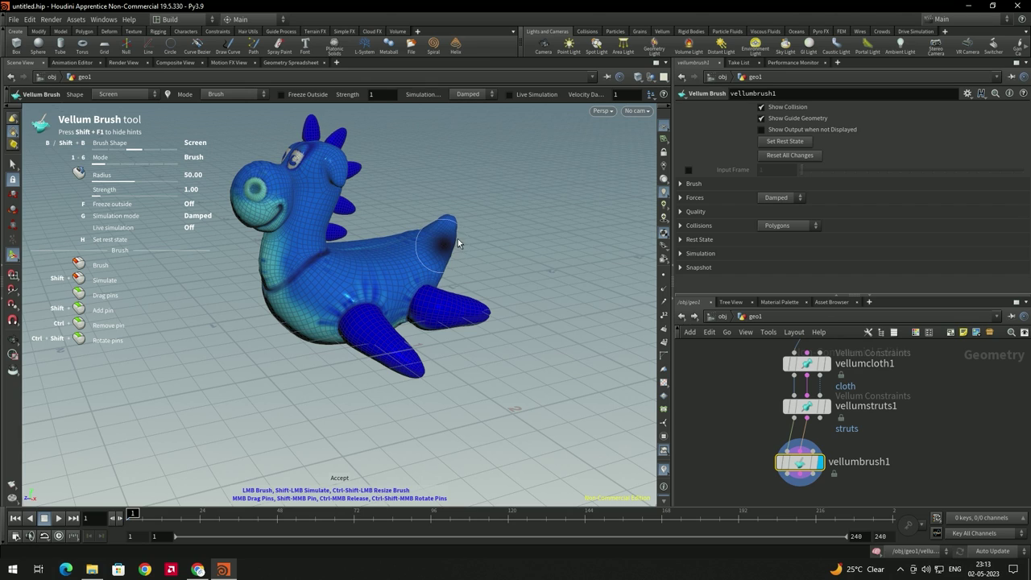
{"action": "left_click_drag", "start_coordinate": [458, 239], "coordinate": [456, 232]}
{"action": "left_click_drag", "start_coordinate": [260, 197], "coordinate": [219, 187]}
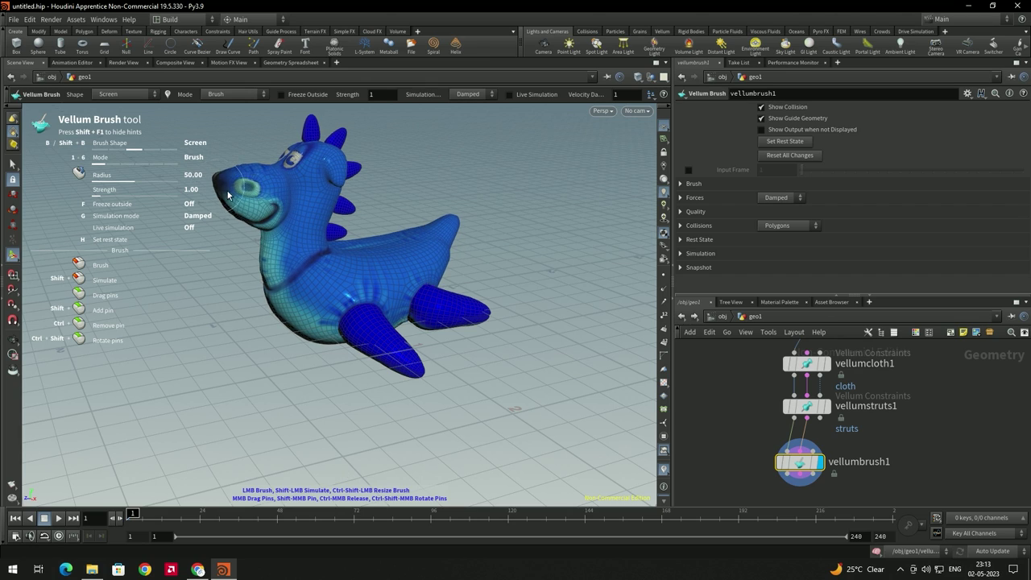
{"action": "left_click_drag", "start_coordinate": [392, 268], "coordinate": [430, 255]}
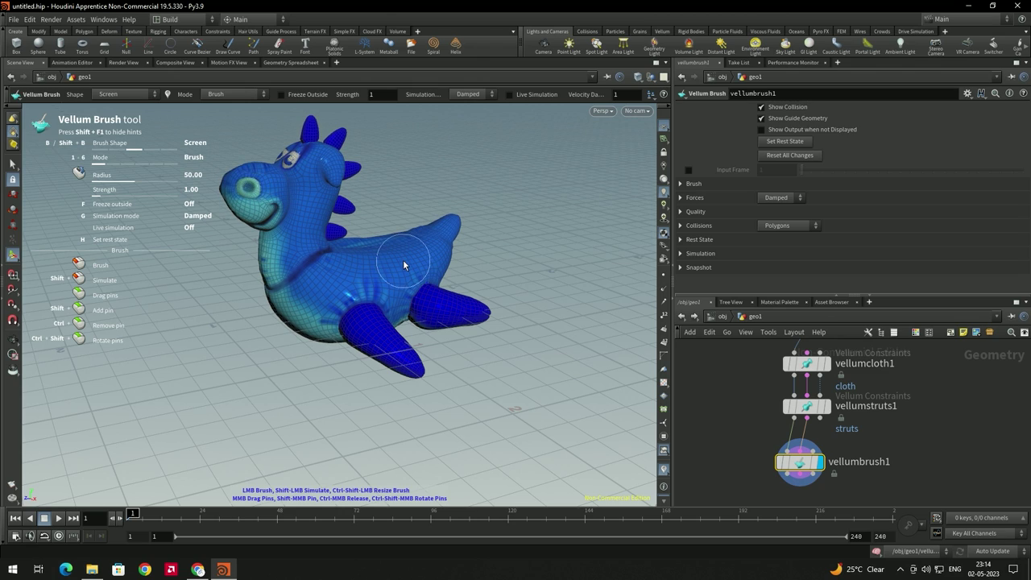
Enlarge the brush radius to 82.23 and pull the toy's rear body, snout and front flipper outward.
{"action": "scroll", "coordinate": [401, 257], "scroll_direction": "up", "scroll_amount": 10}
{"action": "scroll", "coordinate": [400, 260], "scroll_direction": "down", "scroll_amount": 5}
{"action": "left_click_drag", "start_coordinate": [439, 255], "coordinate": [494, 273]}
{"action": "left_click_drag", "start_coordinate": [236, 193], "coordinate": [184, 214]}
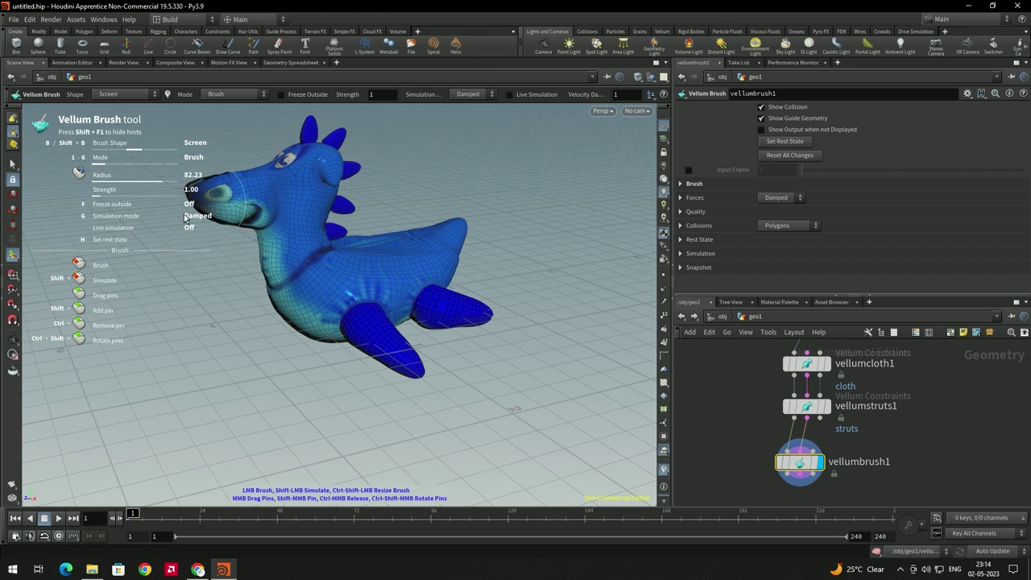
{"action": "left_click_drag", "start_coordinate": [410, 361], "coordinate": [435, 376]}
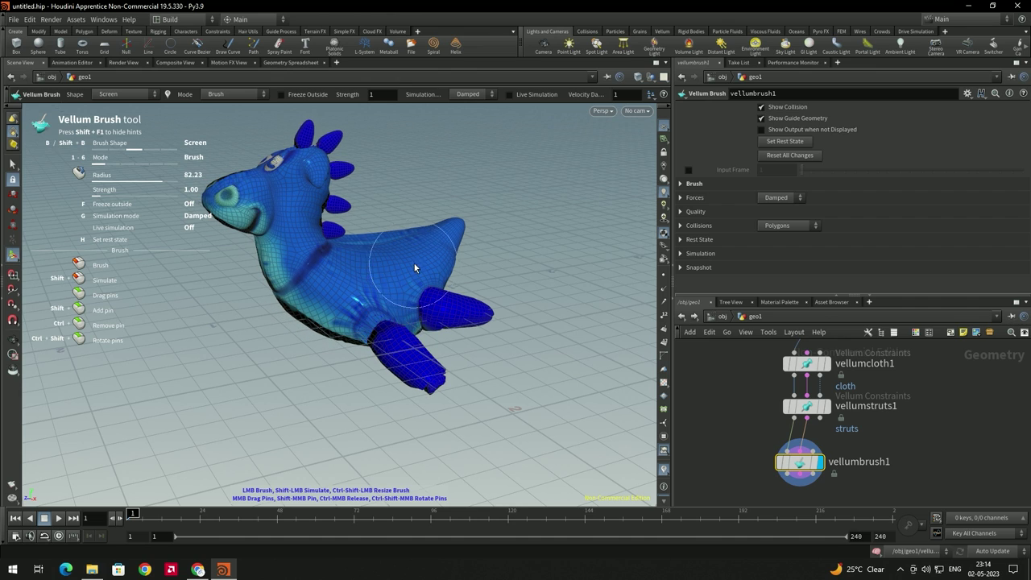
Switch the brush shape to Volume and deform the toy's body, enlarging the radius to 0.66.
{"action": "right_click", "coordinate": [392, 278]}
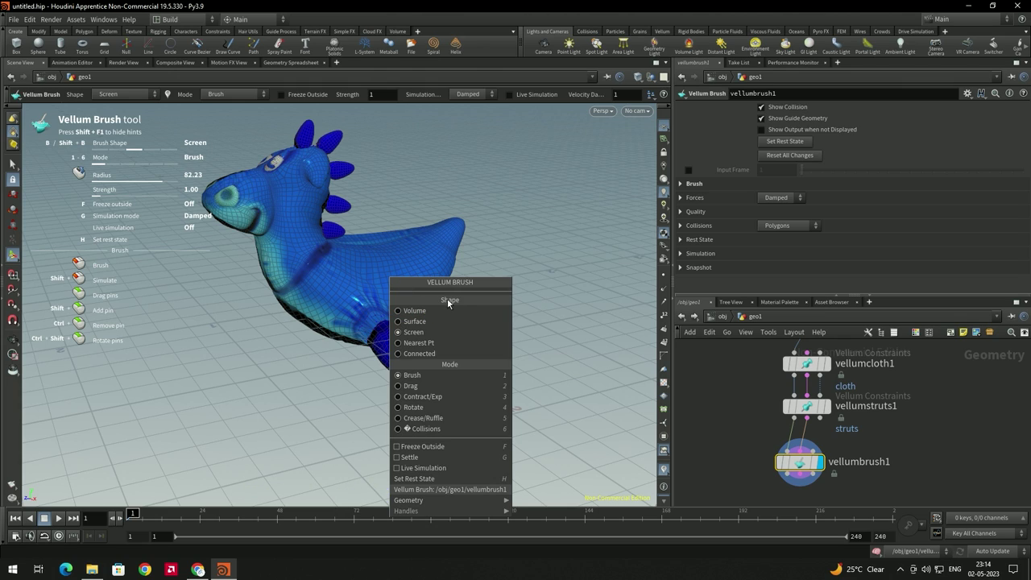
{"action": "left_click", "coordinate": [415, 312]}
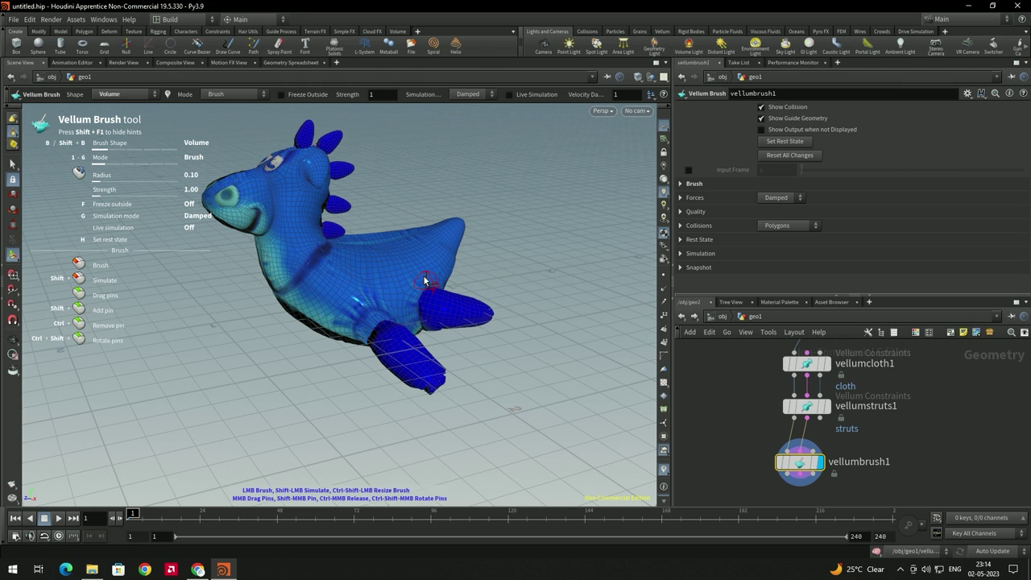
{"action": "left_click_drag", "start_coordinate": [437, 259], "coordinate": [391, 277]}
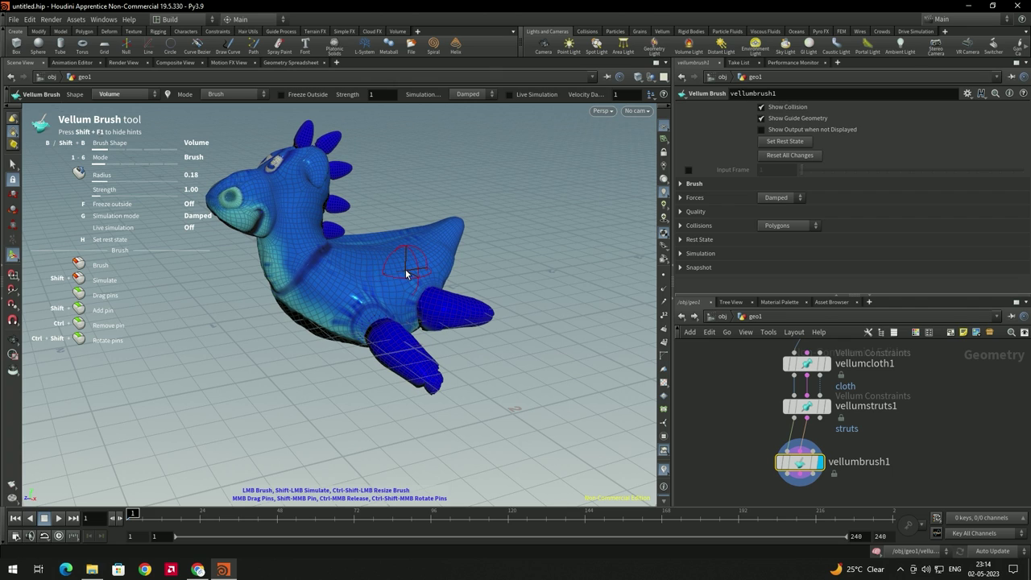
{"action": "scroll", "coordinate": [401, 268], "scroll_direction": "up", "scroll_amount": 5}
{"action": "scroll", "coordinate": [445, 243], "scroll_direction": "up", "scroll_amount": 1}
{"action": "left_click_drag", "start_coordinate": [444, 244], "coordinate": [483, 231]}
{"action": "mouse_move", "coordinate": [394, 242]}
{"action": "left_mouse_down"}
{"action": "mouse_move", "coordinate": [277, 189]}
{"action": "mouse_move", "coordinate": [414, 295]}
{"action": "mouse_move", "coordinate": [396, 270]}
{"action": "left_mouse_up"}
Switch the brush shape to Surface, brush across the toy's body, and reduce the radius to 0.54.
{"action": "right_click", "coordinate": [396, 270]}
{"action": "right_click", "coordinate": [397, 270]}
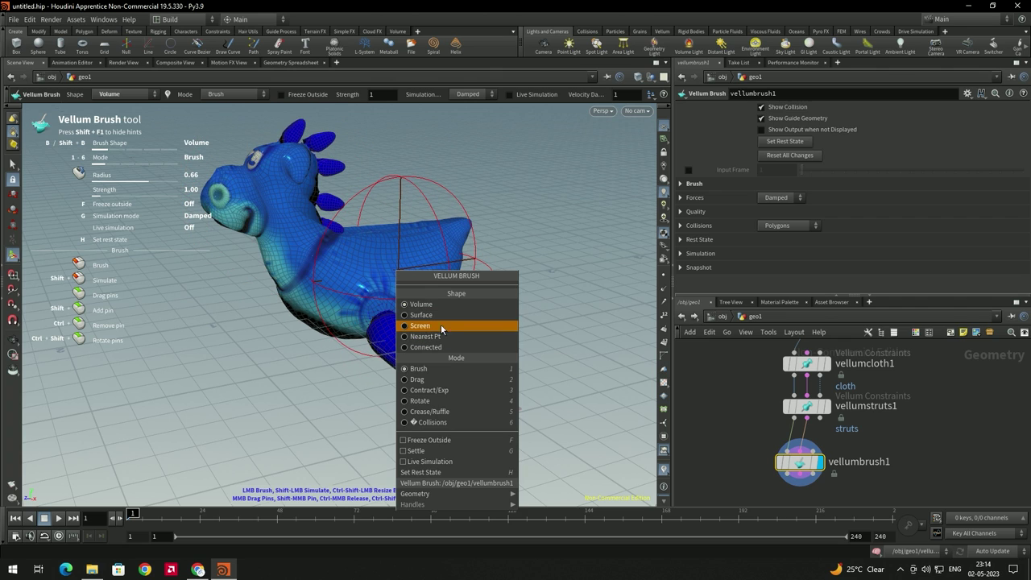
{"action": "left_click", "coordinate": [436, 315]}
{"action": "mouse_move", "coordinate": [410, 269]}
{"action": "left_mouse_down"}
{"action": "mouse_move", "coordinate": [455, 285]}
{"action": "mouse_move", "coordinate": [359, 254]}
{"action": "mouse_move", "coordinate": [511, 260]}
{"action": "left_mouse_up"}
{"action": "right_click", "coordinate": [393, 264]}
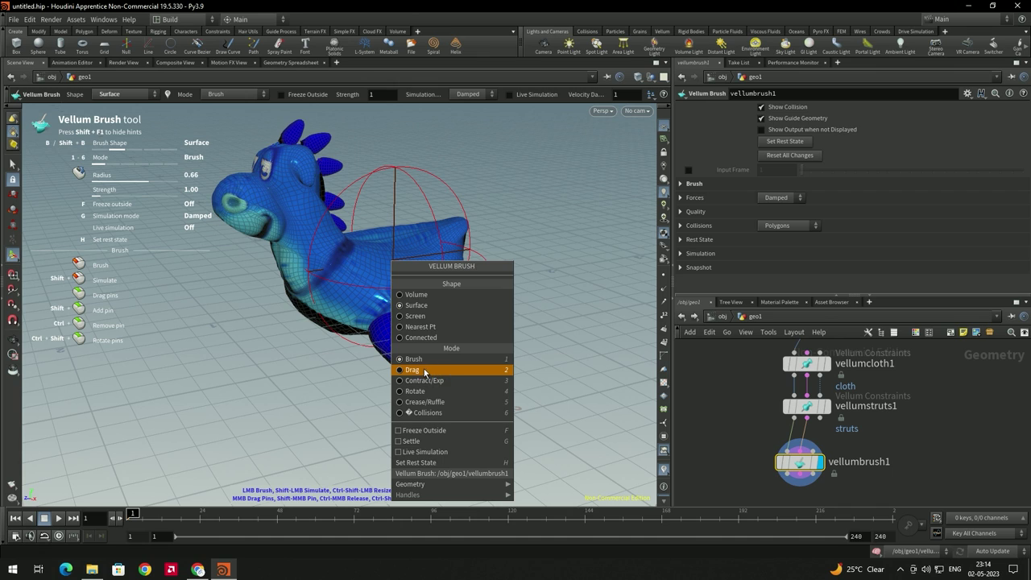
{"action": "left_click", "coordinate": [404, 259]}
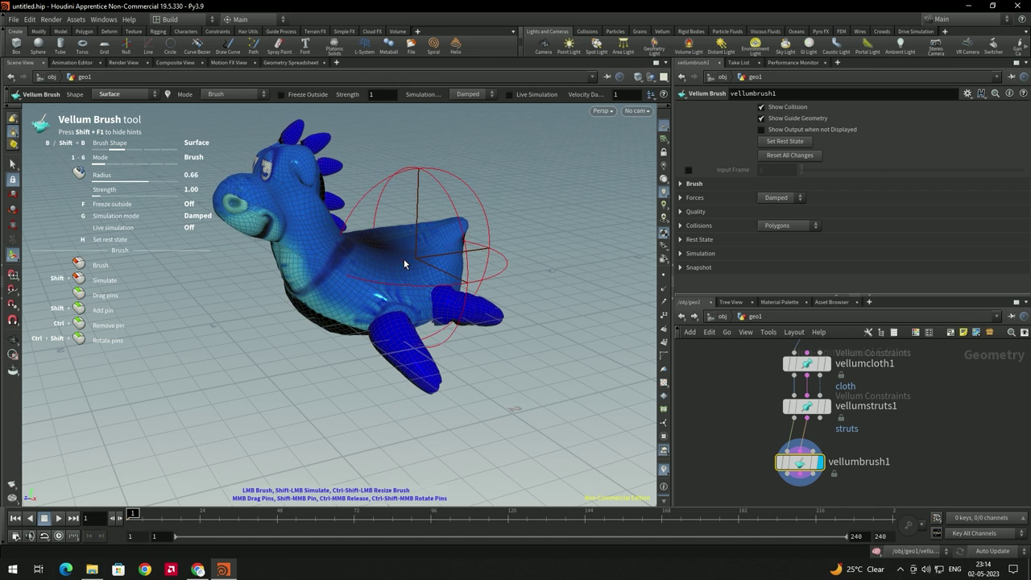
{"action": "mouse_move", "coordinate": [378, 257]}
{"action": "left_mouse_down"}
{"action": "mouse_move", "coordinate": [423, 248]}
{"action": "mouse_move", "coordinate": [355, 267]}
{"action": "mouse_move", "coordinate": [378, 245]}
{"action": "mouse_move", "coordinate": [390, 253]}
{"action": "mouse_move", "coordinate": [356, 249]}
{"action": "mouse_move", "coordinate": [363, 227]}
{"action": "mouse_move", "coordinate": [378, 230]}
{"action": "mouse_move", "coordinate": [319, 219]}
{"action": "left_mouse_up"}
{"action": "scroll", "coordinate": [361, 238], "scroll_direction": "down", "scroll_amount": 2}
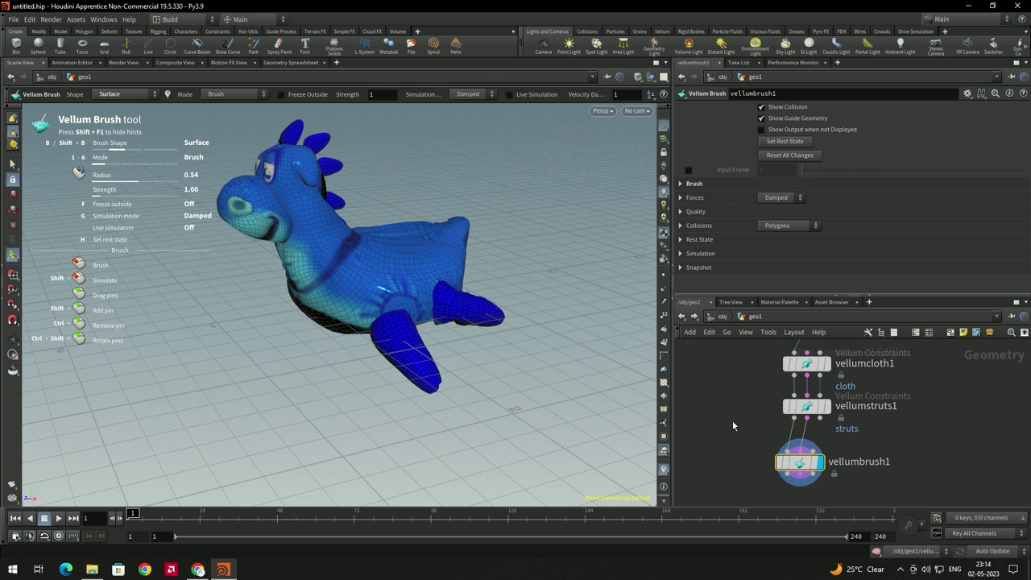
Add a Test Geometry: Pig Head node and wire it into the cloth constraints node's geometry input in place of the rubber toy.
{"action": "middle_click_drag", "start_coordinate": [736, 398], "coordinate": [709, 455]}
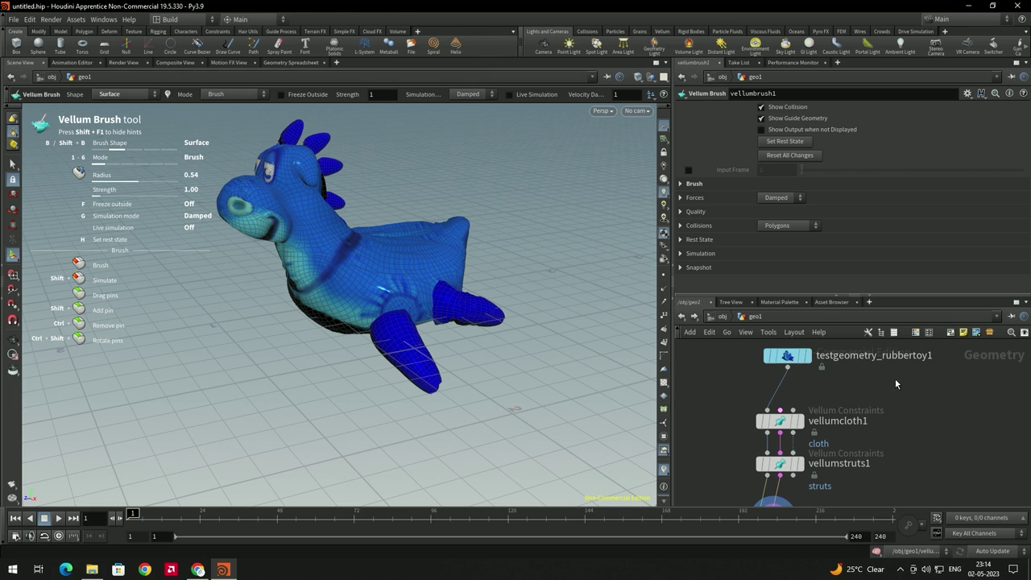
{"action": "key", "text": "Tab"}
{"action": "type", "text": "tes"}
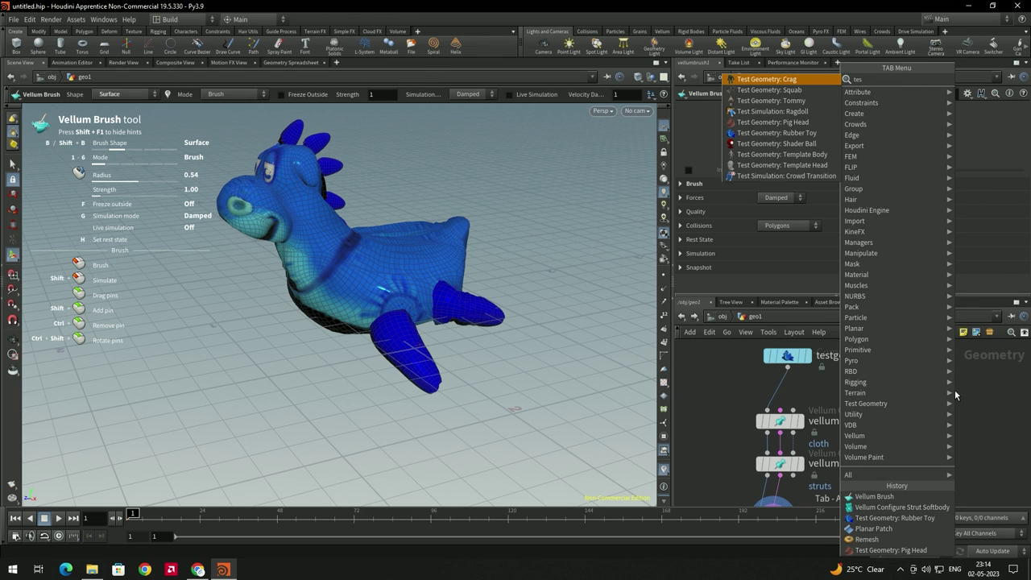
{"action": "type", "text": "t p"}
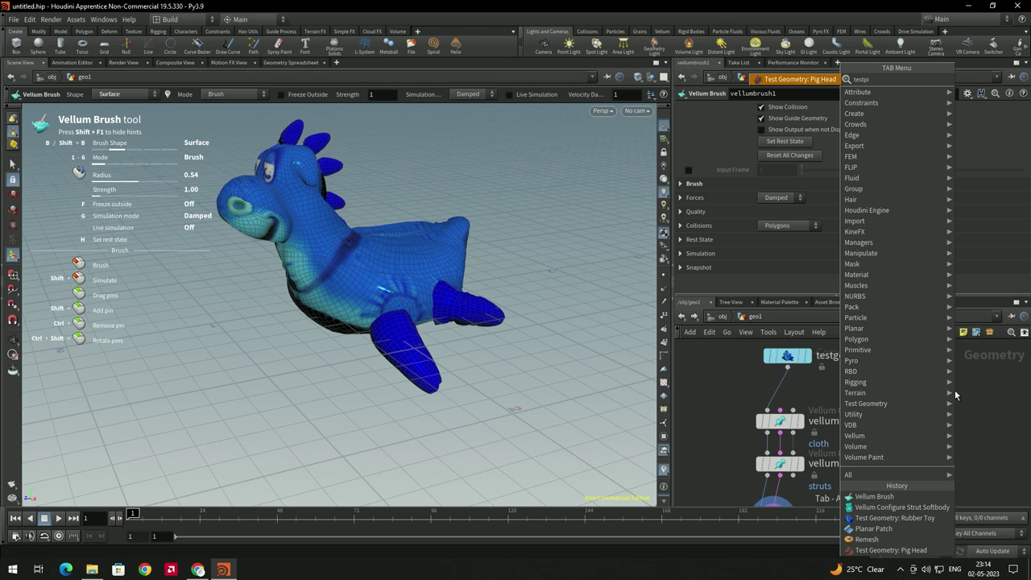
{"action": "key", "text": "Return"}
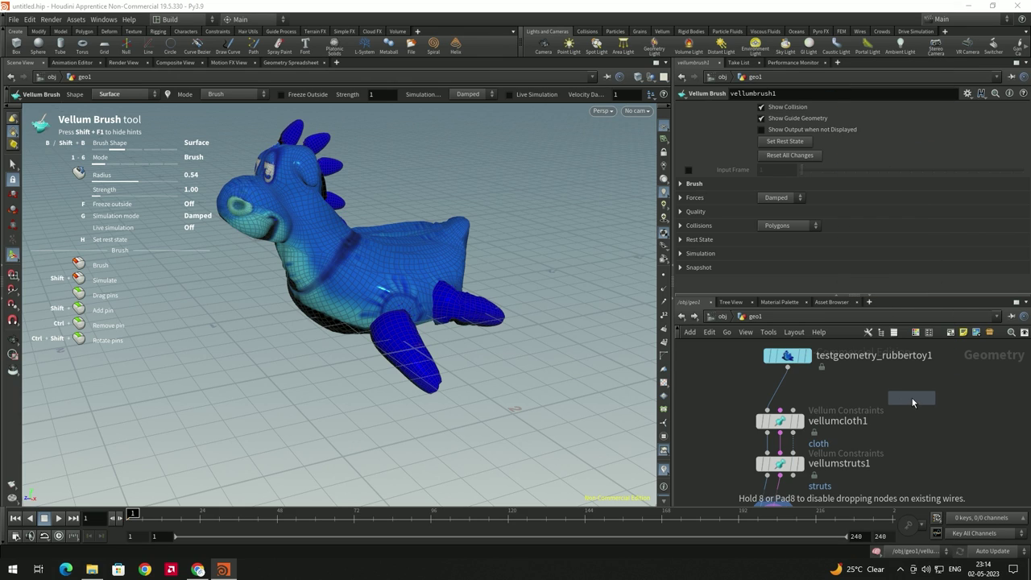
{"action": "left_click", "coordinate": [912, 397]}
{"action": "left_click_drag", "start_coordinate": [911, 409], "coordinate": [823, 405]}
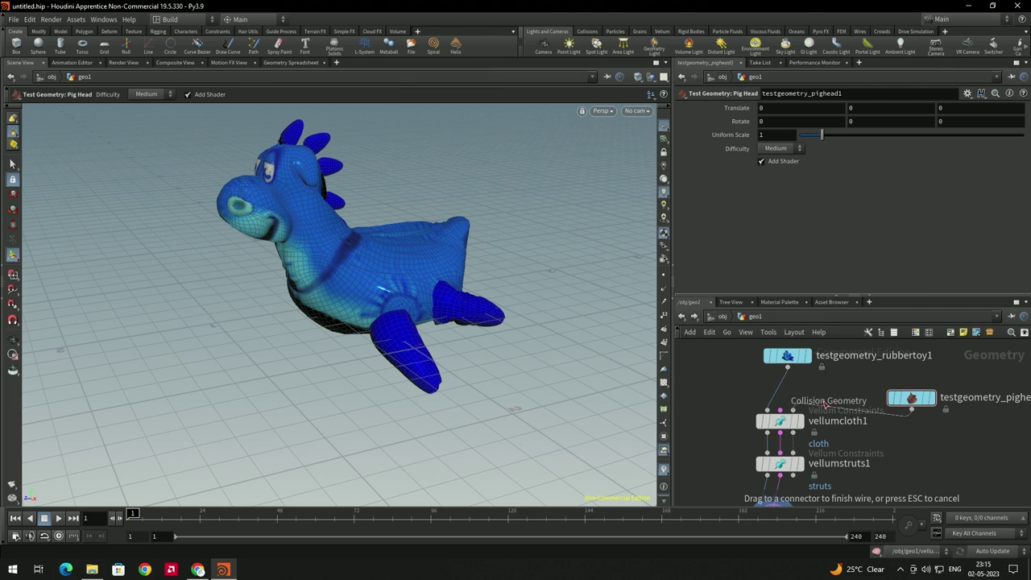
{"action": "left_click", "coordinate": [768, 415]}
Reset all changes on the Vellum Brush node so it takes in the pig head geometry.
{"action": "scroll", "coordinate": [805, 401], "scroll_direction": "down", "scroll_amount": 3}
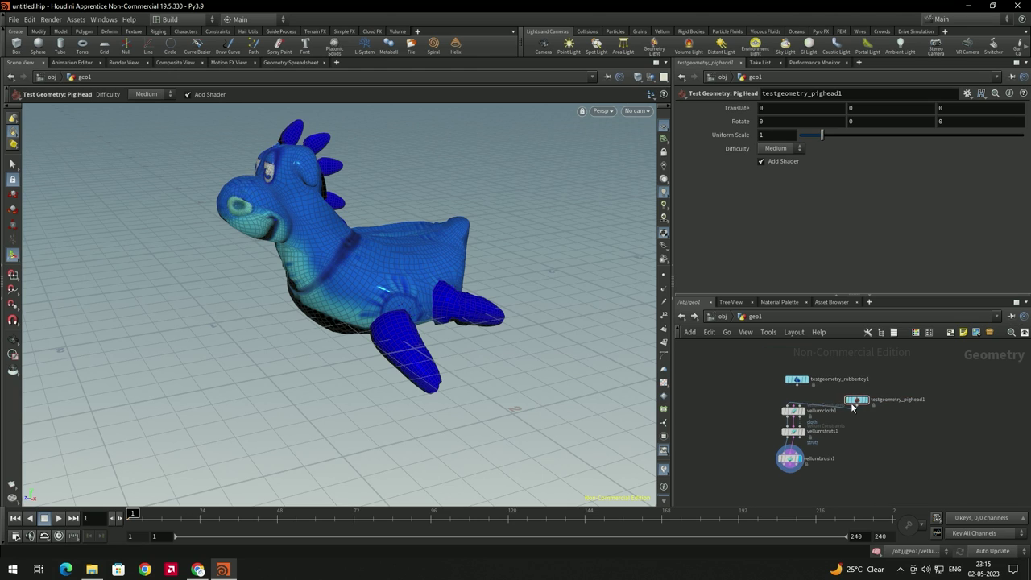
{"action": "scroll", "coordinate": [792, 455], "scroll_direction": "up", "scroll_amount": 1}
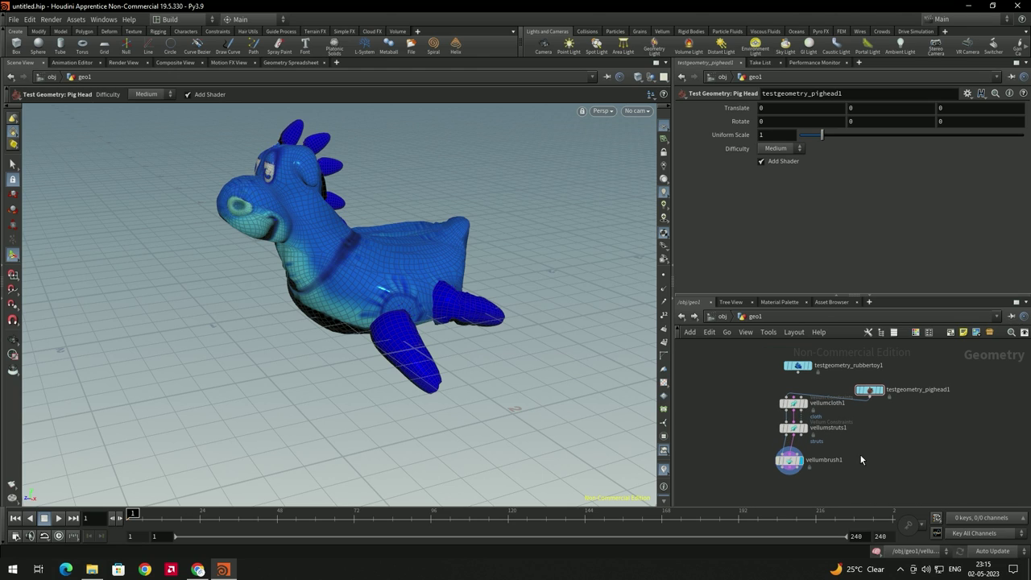
{"action": "scroll", "coordinate": [848, 471], "scroll_direction": "up", "scroll_amount": 2}
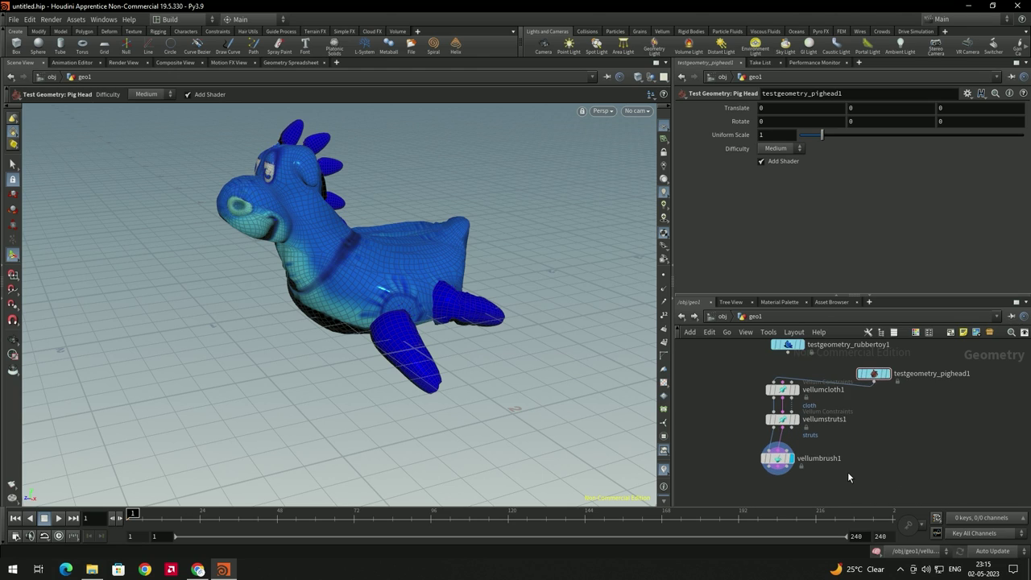
{"action": "left_click", "coordinate": [765, 453]}
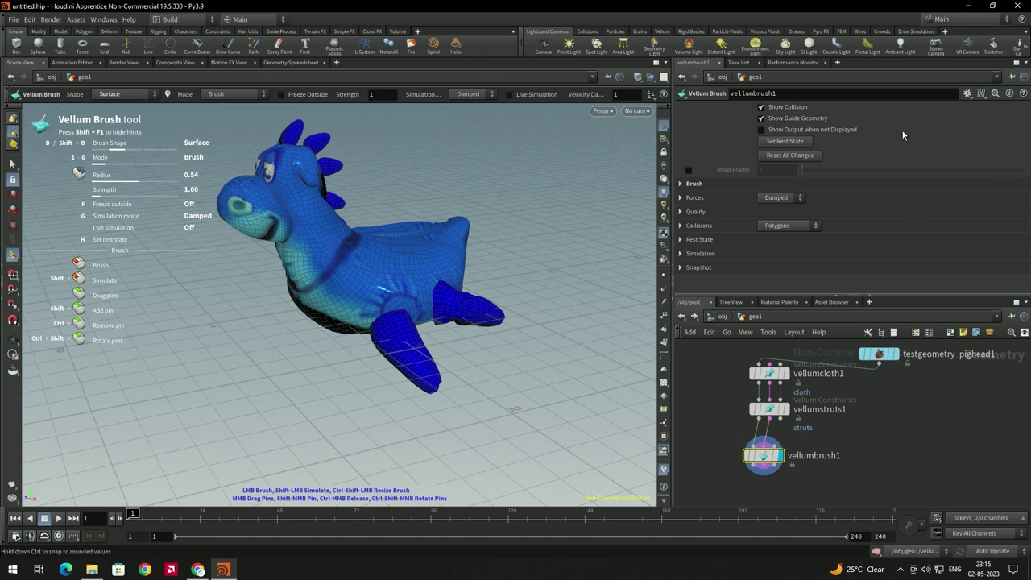
{"action": "left_click", "coordinate": [778, 155]}
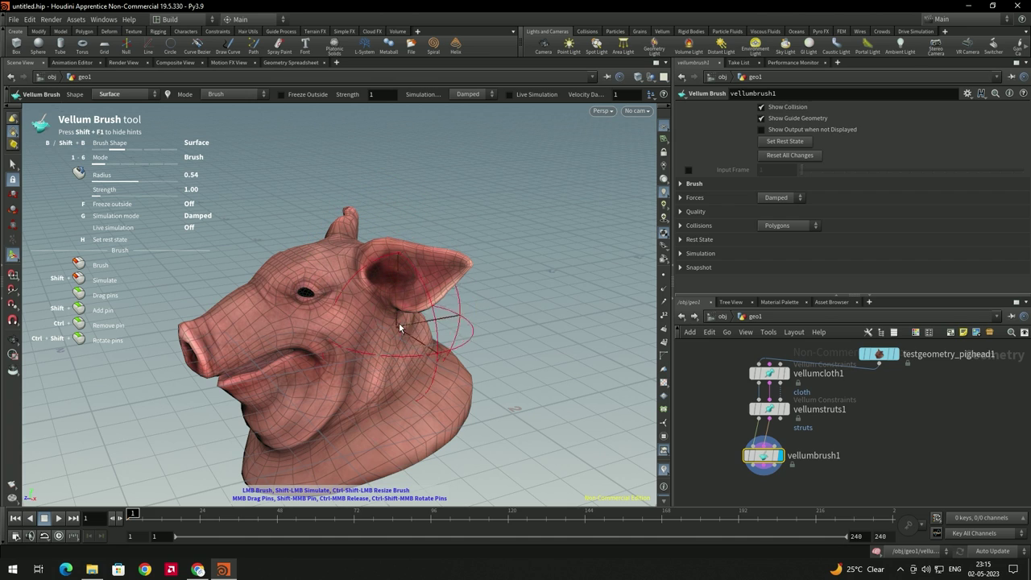
Move the rubber toy node aside, turn off Add Shader on the pig head node, and smooth the viewport shading.
{"action": "middle_click_drag", "start_coordinate": [868, 393], "coordinate": [852, 428]}
{"action": "left_click_drag", "start_coordinate": [753, 353], "coordinate": [717, 361]}
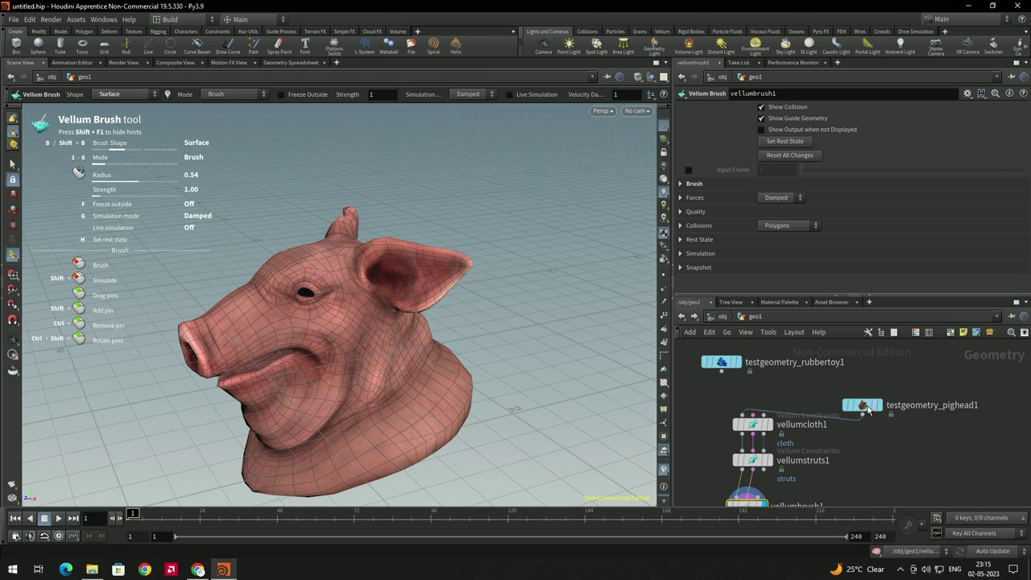
{"action": "left_click", "coordinate": [869, 404]}
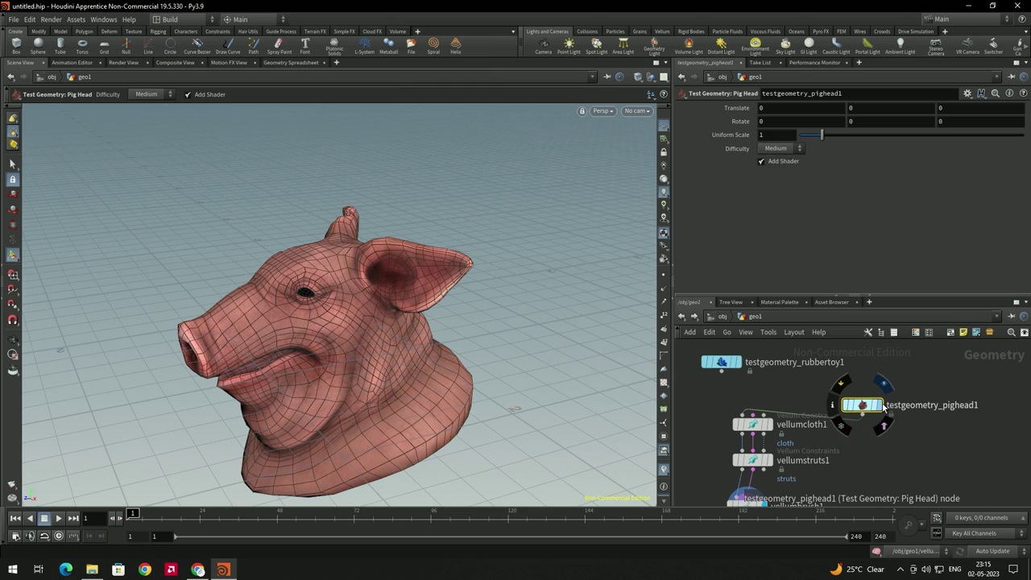
{"action": "left_click", "coordinate": [776, 162]}
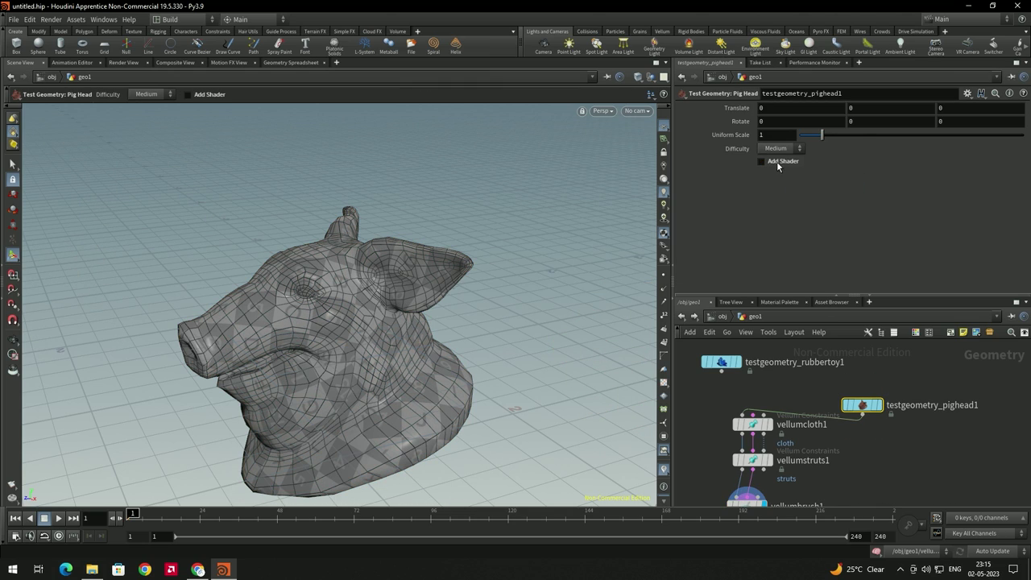
{"action": "left_click", "coordinate": [667, 388]}
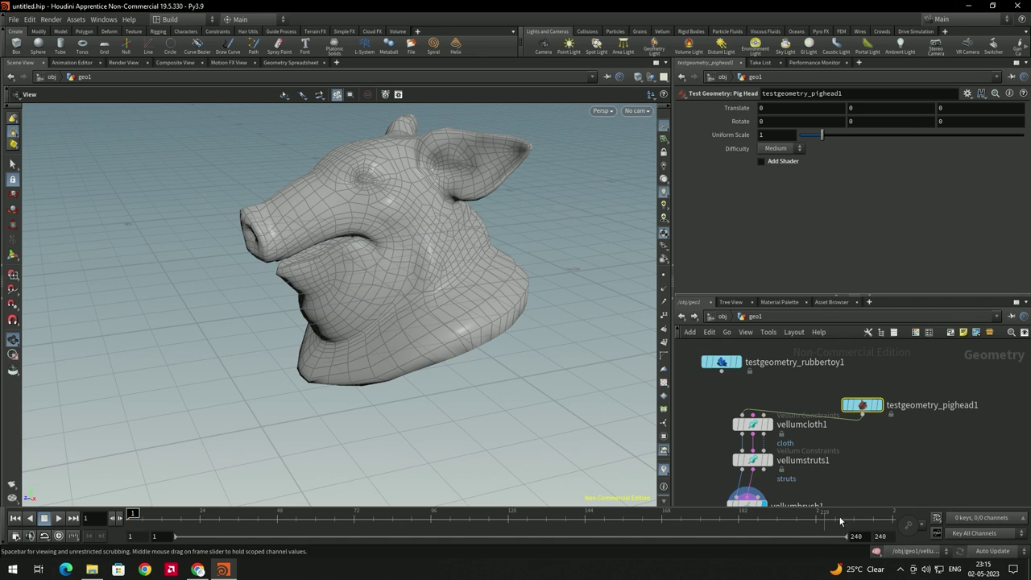
Insert a Remesh node on the wire between the pig head and the Vellum cloth node.
{"action": "left_click_drag", "start_coordinate": [863, 409], "coordinate": [859, 394]}
{"action": "key", "text": "Tab"}
{"action": "mouse_move", "coordinate": [859, 394]}
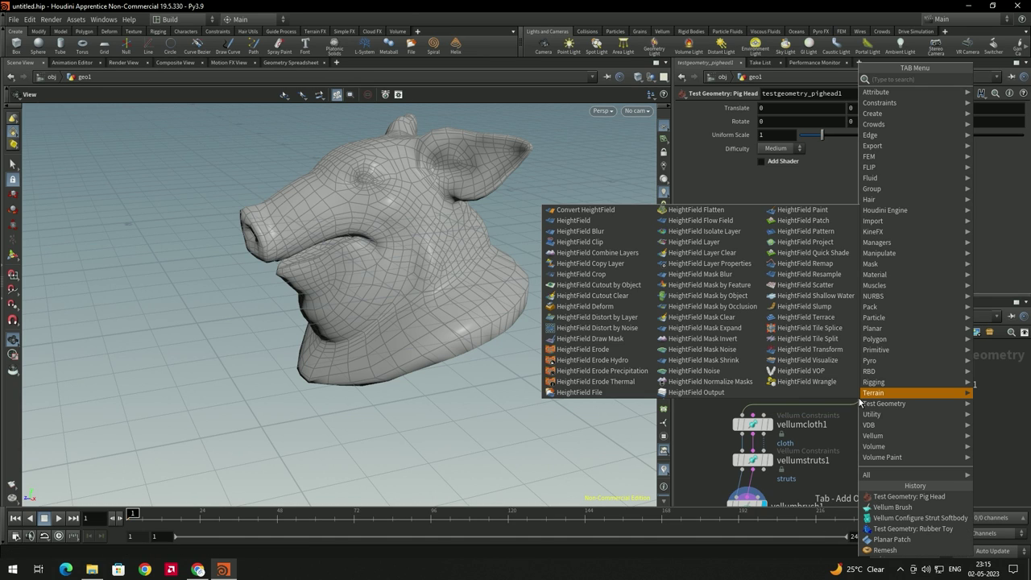
{"action": "type", "text": "reme"}
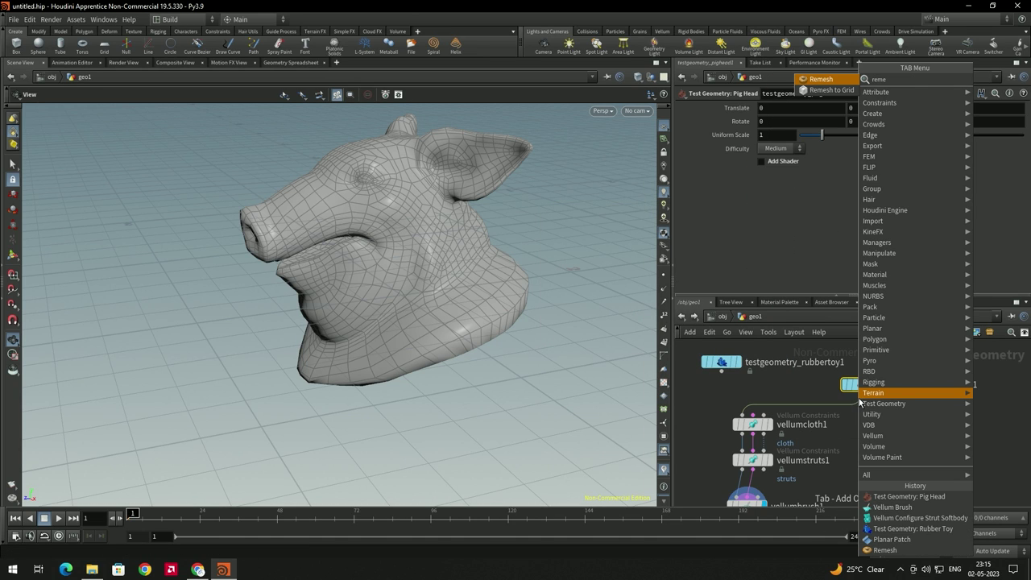
{"action": "key", "text": "Return"}
{"action": "left_click", "coordinate": [860, 403]}
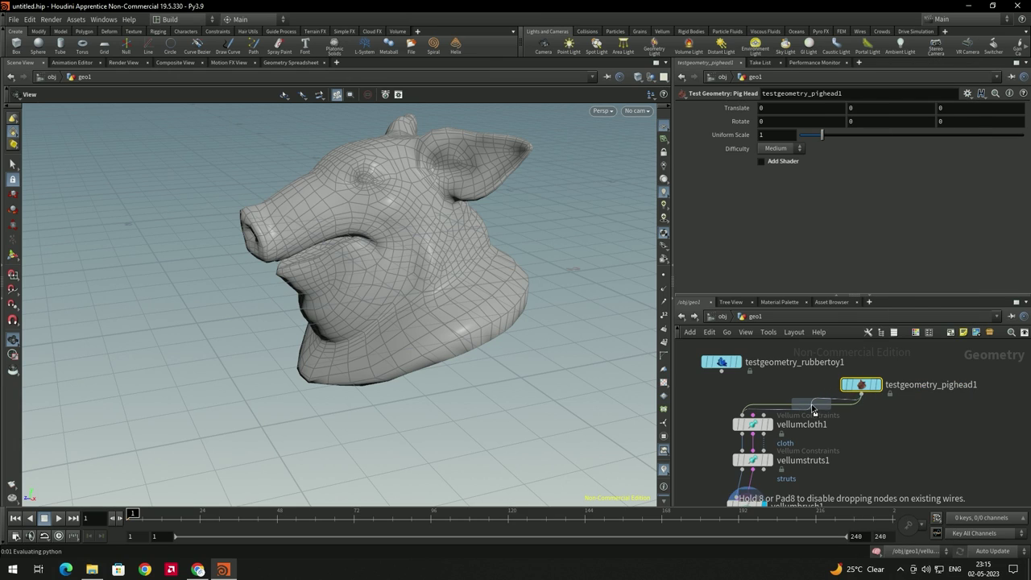
Set the Remesh node's target size to 0.05.
{"action": "mouse_move", "coordinate": [816, 429]}
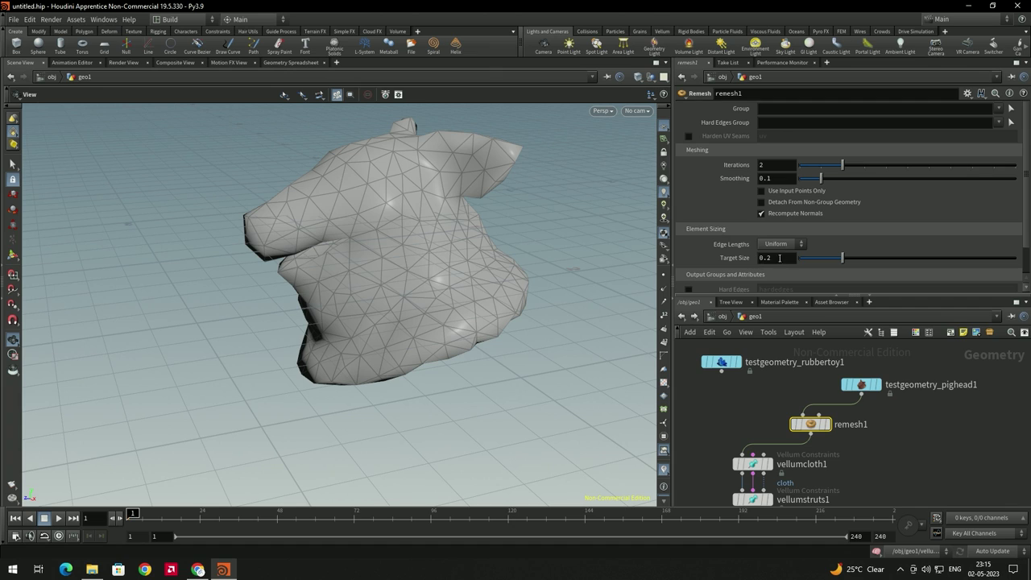
{"action": "left_click_drag", "start_coordinate": [839, 257], "coordinate": [809, 258]}
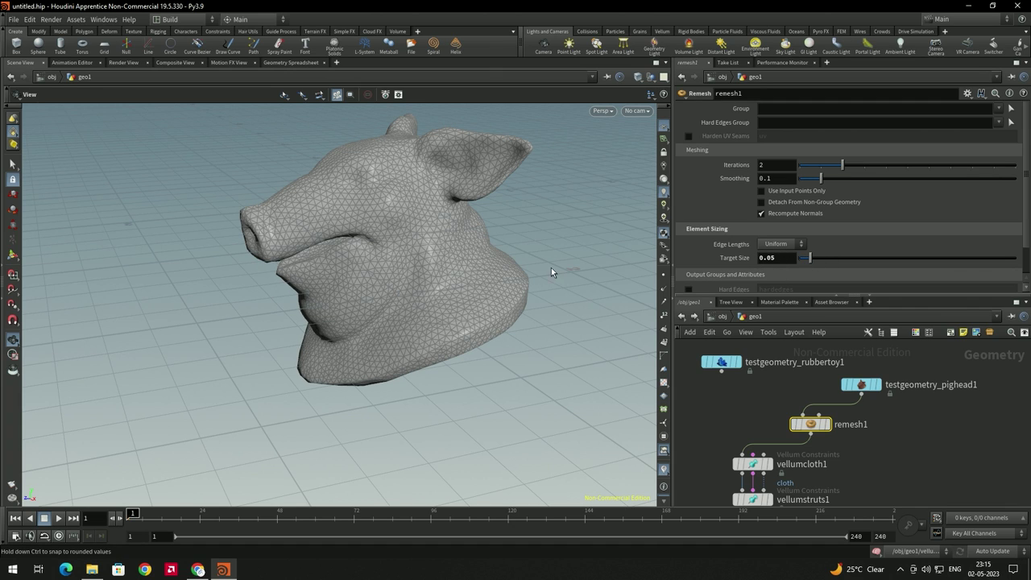
{"action": "left_click_drag", "start_coordinate": [446, 244], "coordinate": [477, 262]}
Select the Vellum Brush node, activate its viewport tool, and switch the brush shape to Screen.
{"action": "middle_click_drag", "start_coordinate": [902, 465], "coordinate": [901, 399]}
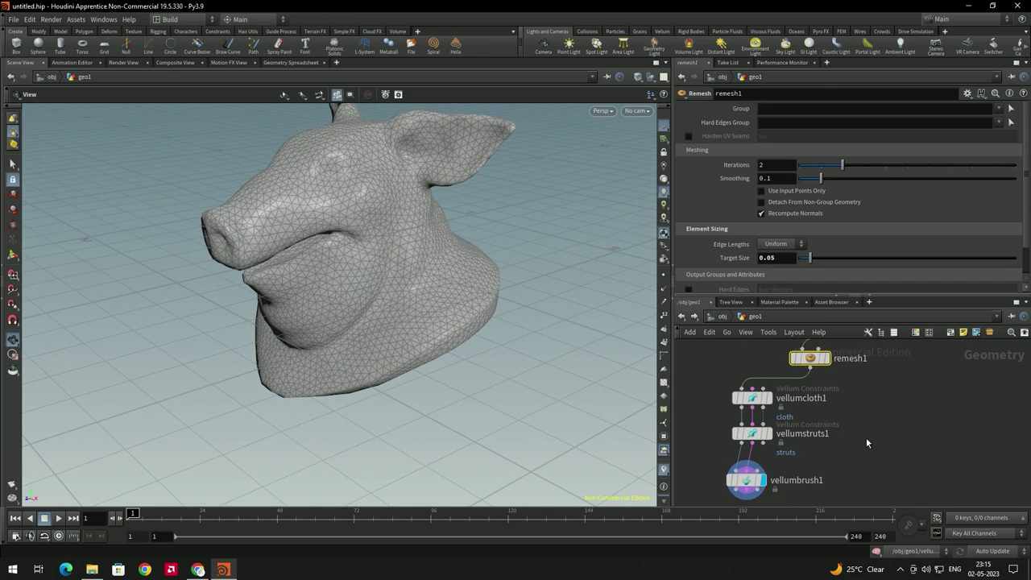
{"action": "left_click", "coordinate": [753, 480]}
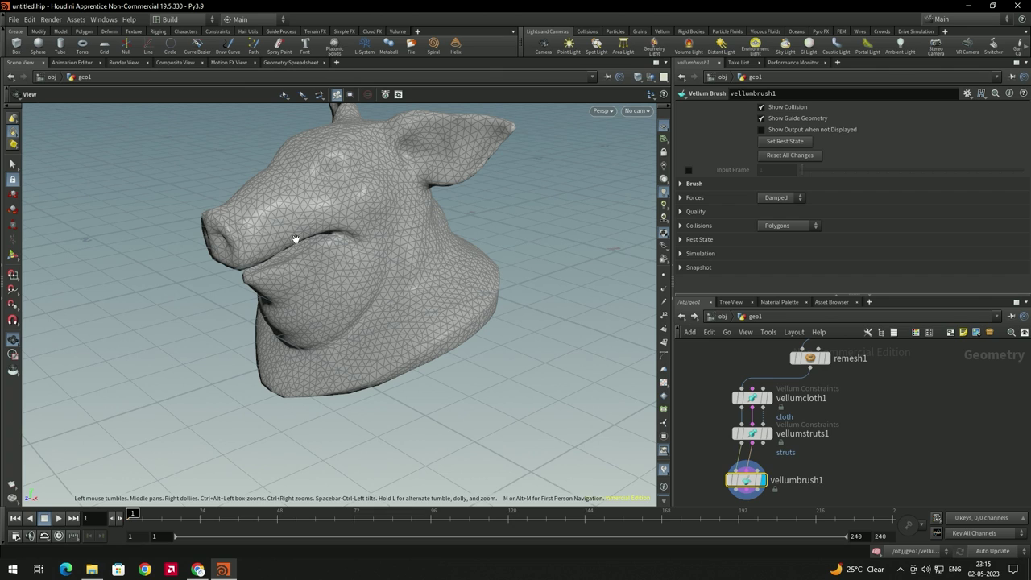
{"action": "key", "text": "Return"}
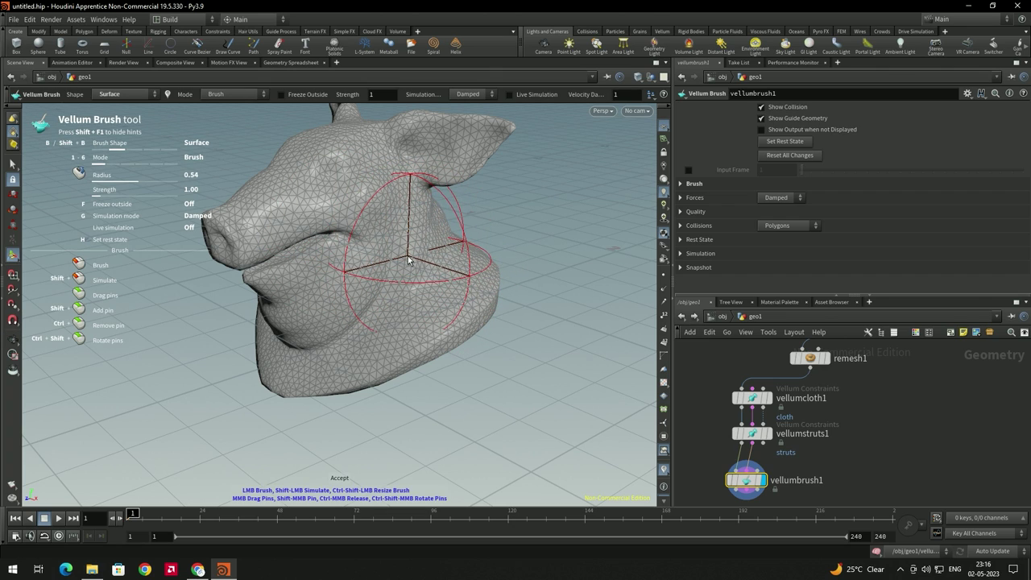
{"action": "right_click", "coordinate": [408, 258]}
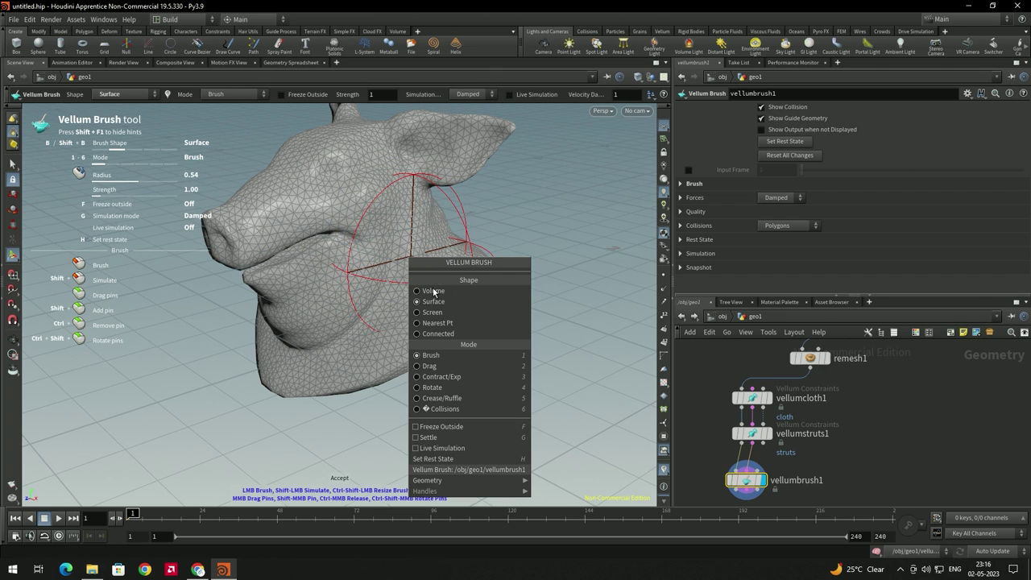
{"action": "left_click", "coordinate": [434, 311]}
Brush the pig's neck, brow, cheek, mouth and snout with the Screen-shaped brush.
{"action": "left_click_drag", "start_coordinate": [446, 270], "coordinate": [479, 276]}
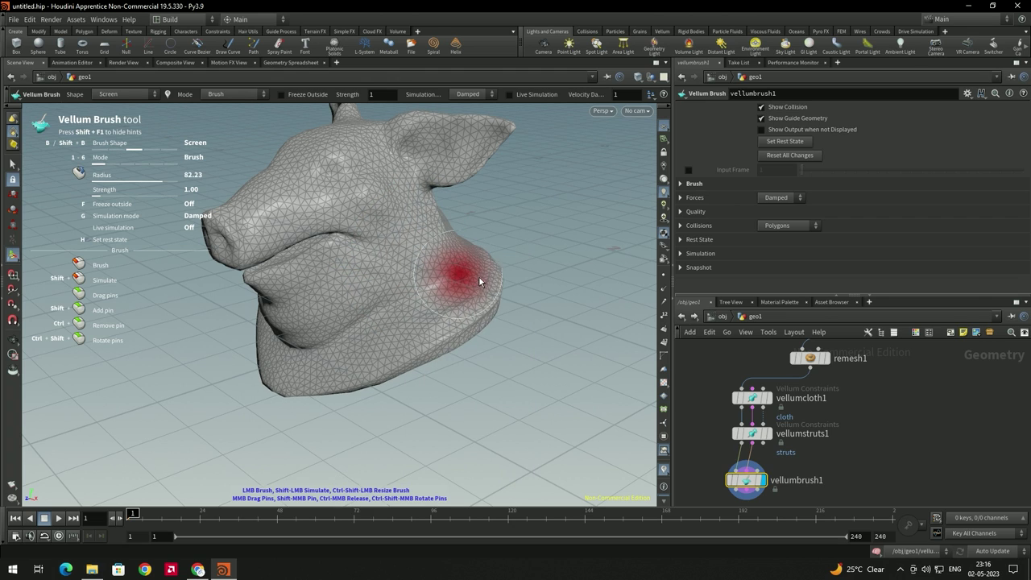
{"action": "mouse_move", "coordinate": [343, 183]}
{"action": "left_mouse_down"}
{"action": "mouse_move", "coordinate": [333, 150]}
{"action": "mouse_move", "coordinate": [346, 165]}
{"action": "left_mouse_up"}
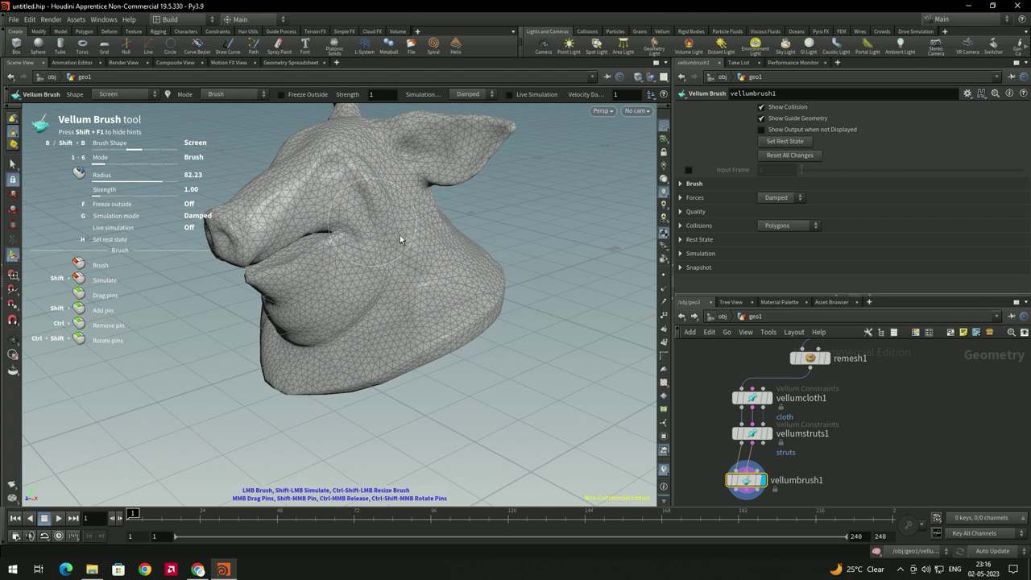
{"action": "mouse_move", "coordinate": [398, 241]}
{"action": "left_mouse_down"}
{"action": "mouse_move", "coordinate": [368, 218]}
{"action": "mouse_move", "coordinate": [361, 258]}
{"action": "left_mouse_up"}
{"action": "mouse_move", "coordinate": [338, 312]}
{"action": "left_mouse_down"}
{"action": "mouse_move", "coordinate": [335, 334]}
{"action": "mouse_move", "coordinate": [296, 259]}
{"action": "left_mouse_up"}
{"action": "left_click_drag", "start_coordinate": [254, 196], "coordinate": [233, 170]}
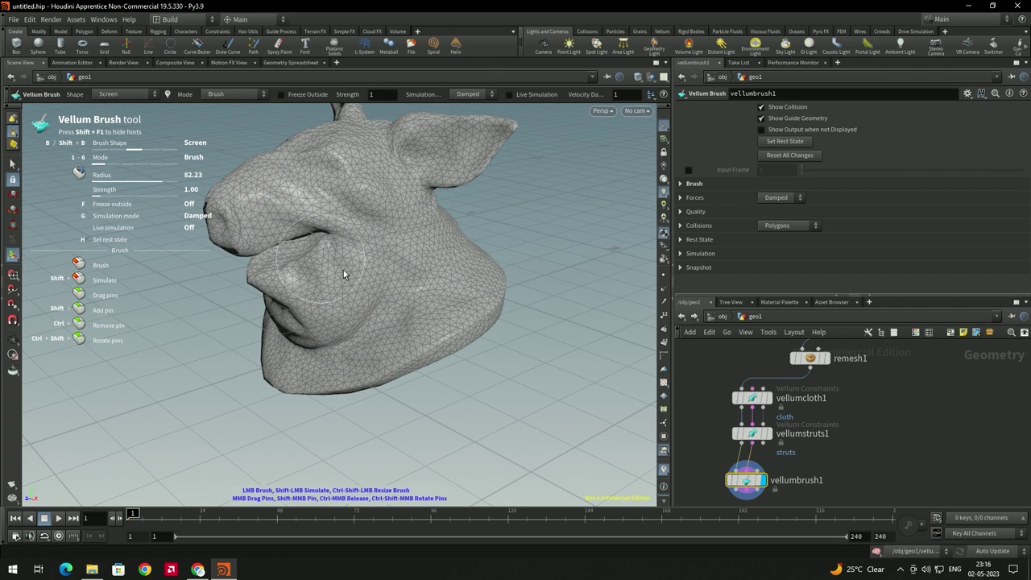
{"action": "left_click_drag", "start_coordinate": [343, 270], "coordinate": [354, 263]}
Switch the brush shape to Volume and brush across the pig's neck, snout and cheek.
{"action": "right_click", "coordinate": [362, 258]}
{"action": "right_click", "coordinate": [364, 259]}
{"action": "right_click", "coordinate": [376, 263]}
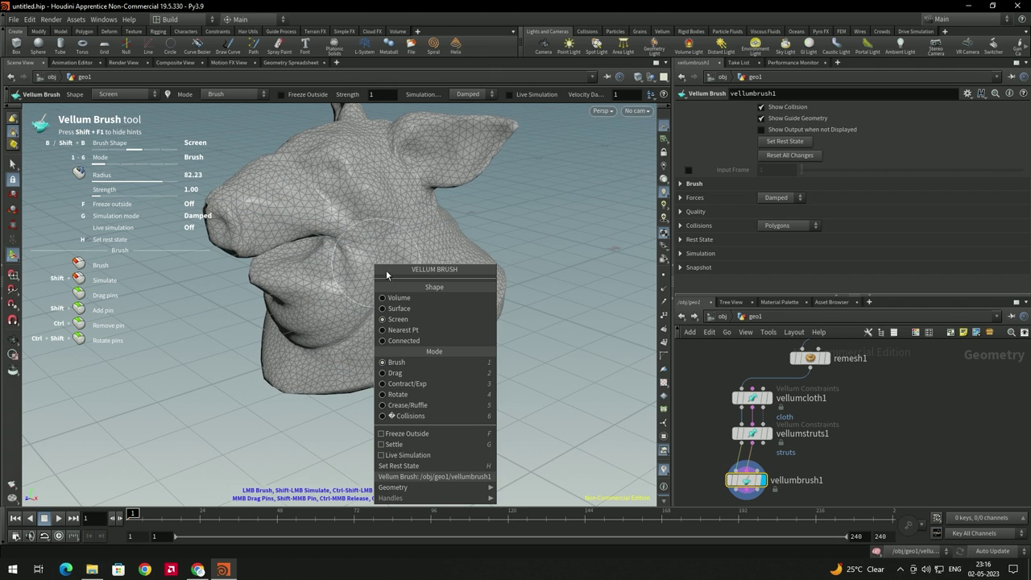
{"action": "left_click", "coordinate": [399, 297]}
{"action": "mouse_move", "coordinate": [407, 254]}
{"action": "left_mouse_down"}
{"action": "mouse_move", "coordinate": [443, 222]}
{"action": "mouse_move", "coordinate": [419, 266]}
{"action": "left_mouse_up"}
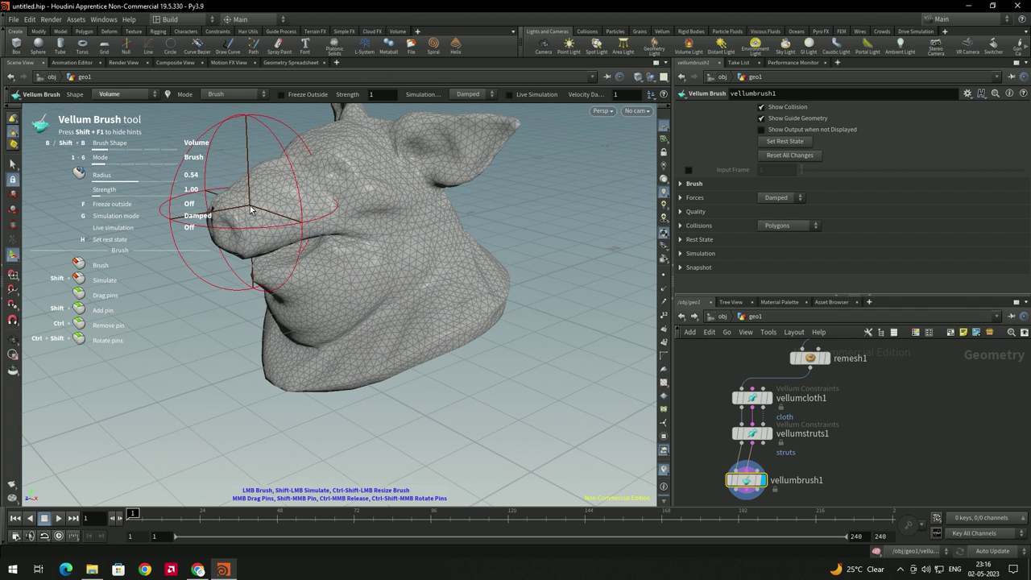
{"action": "mouse_move", "coordinate": [242, 197]}
{"action": "left_mouse_down"}
{"action": "mouse_move", "coordinate": [229, 185]}
{"action": "mouse_move", "coordinate": [257, 210]}
{"action": "left_mouse_up"}
{"action": "mouse_move", "coordinate": [326, 229]}
{"action": "left_mouse_down"}
{"action": "mouse_move", "coordinate": [387, 269]}
{"action": "mouse_move", "coordinate": [407, 249]}
{"action": "left_mouse_up"}
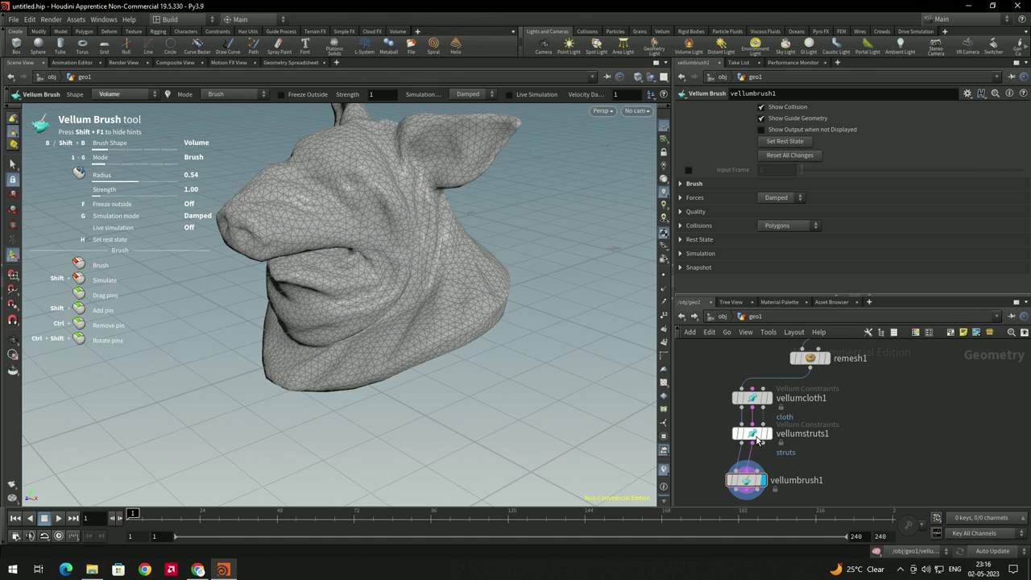
Set the stretch stiffness multiplier of the Vellum struts node to 1e+10.
{"action": "left_click", "coordinate": [754, 435]}
{"action": "scroll", "coordinate": [689, 255], "scroll_direction": "down", "scroll_amount": 5}
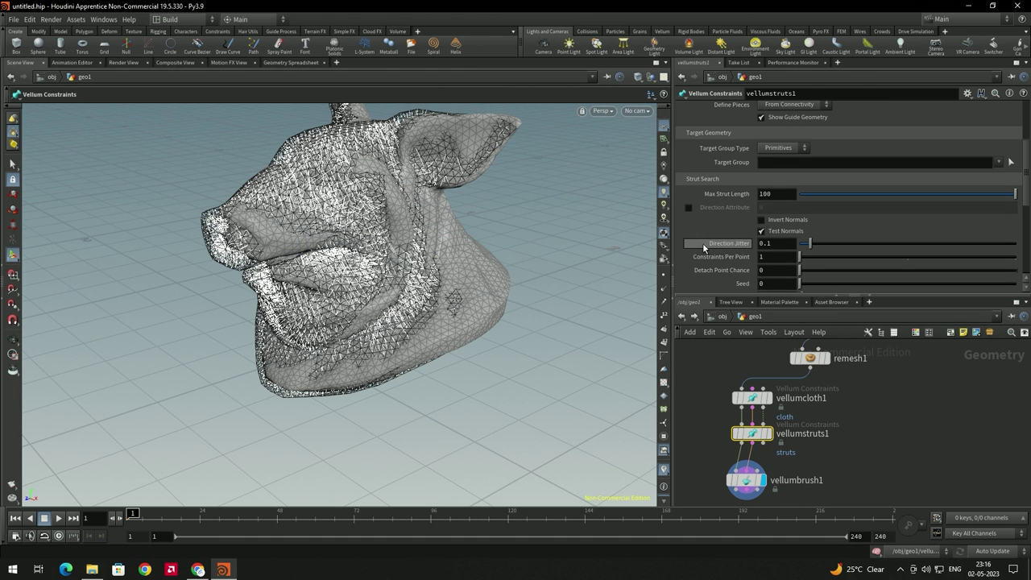
{"action": "scroll", "coordinate": [708, 251], "scroll_direction": "down", "scroll_amount": 2}
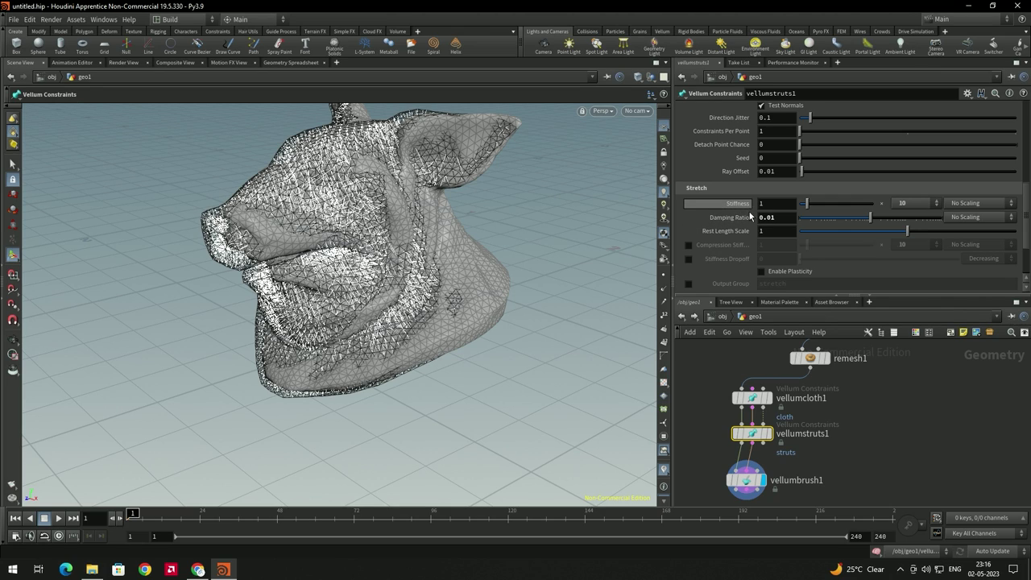
{"action": "left_click", "coordinate": [909, 202]}
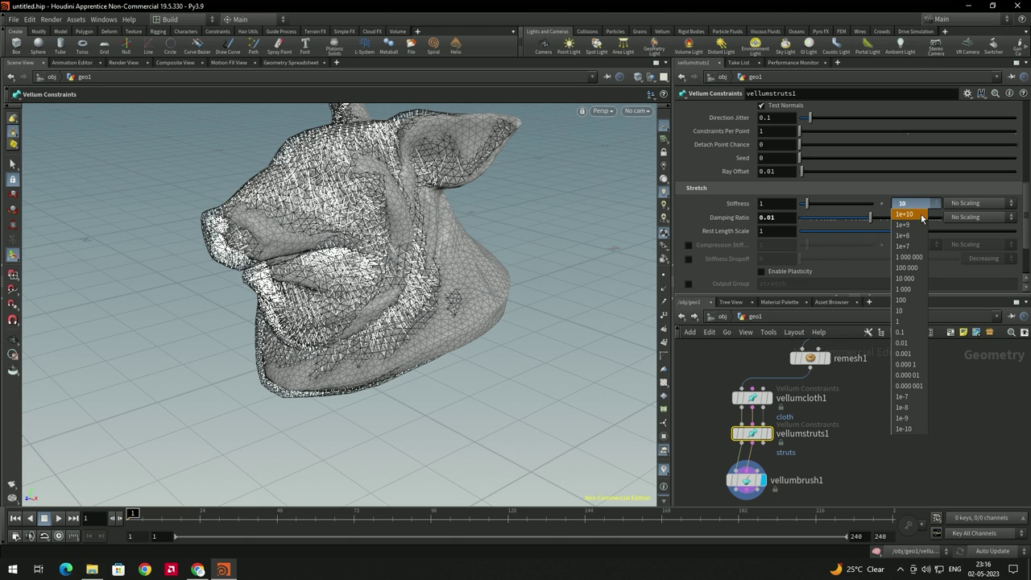
{"action": "left_click", "coordinate": [908, 214]}
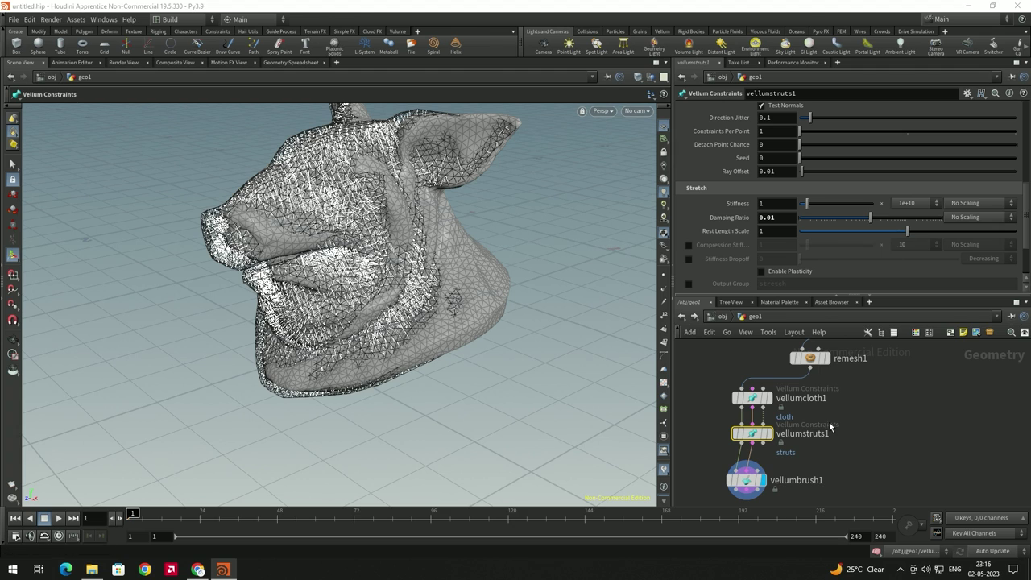
Reset all changes on the Vellum Brush node and brush the pig's snout, jaw, ear and neck with the stiffer struts.
{"action": "left_click", "coordinate": [761, 486]}
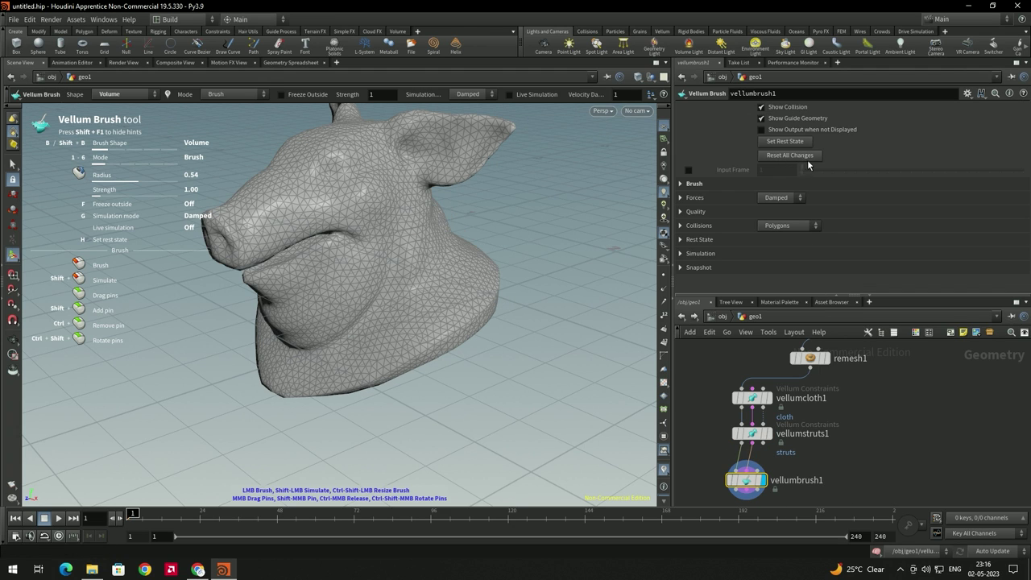
{"action": "left_click_drag", "start_coordinate": [265, 215], "coordinate": [258, 179]}
{"action": "mouse_move", "coordinate": [299, 310]}
{"action": "left_mouse_down"}
{"action": "mouse_move", "coordinate": [323, 326]}
{"action": "mouse_move", "coordinate": [332, 319]}
{"action": "left_mouse_up"}
{"action": "left_click_drag", "start_coordinate": [504, 156], "coordinate": [522, 167]}
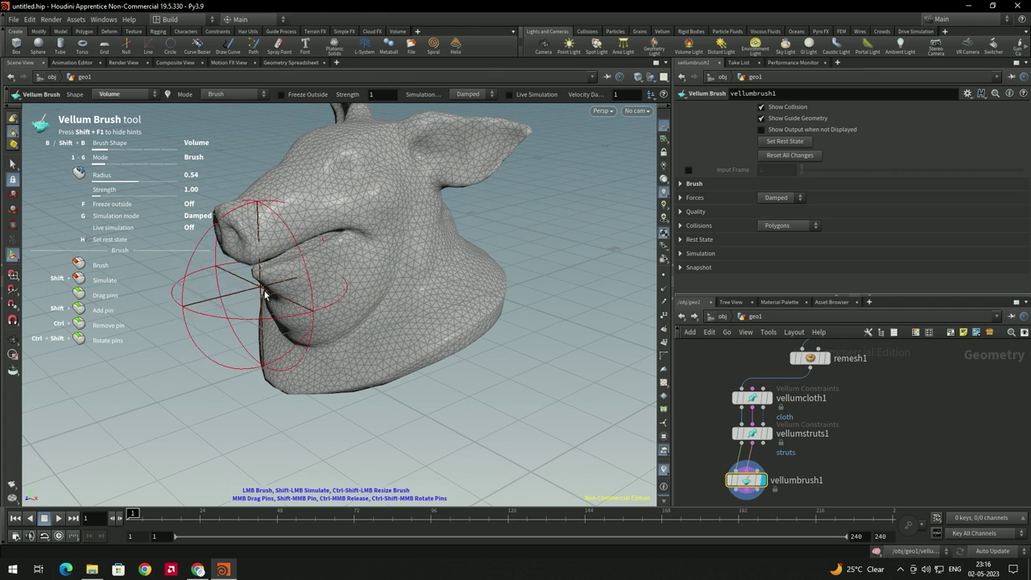
{"action": "mouse_move", "coordinate": [326, 342]}
{"action": "left_mouse_down"}
{"action": "mouse_move", "coordinate": [422, 363]}
{"action": "mouse_move", "coordinate": [416, 320]}
{"action": "left_mouse_up"}
{"action": "mouse_move", "coordinate": [274, 214]}
{"action": "left_mouse_down"}
{"action": "mouse_move", "coordinate": [263, 178]}
{"action": "mouse_move", "coordinate": [276, 159]}
{"action": "left_mouse_up"}
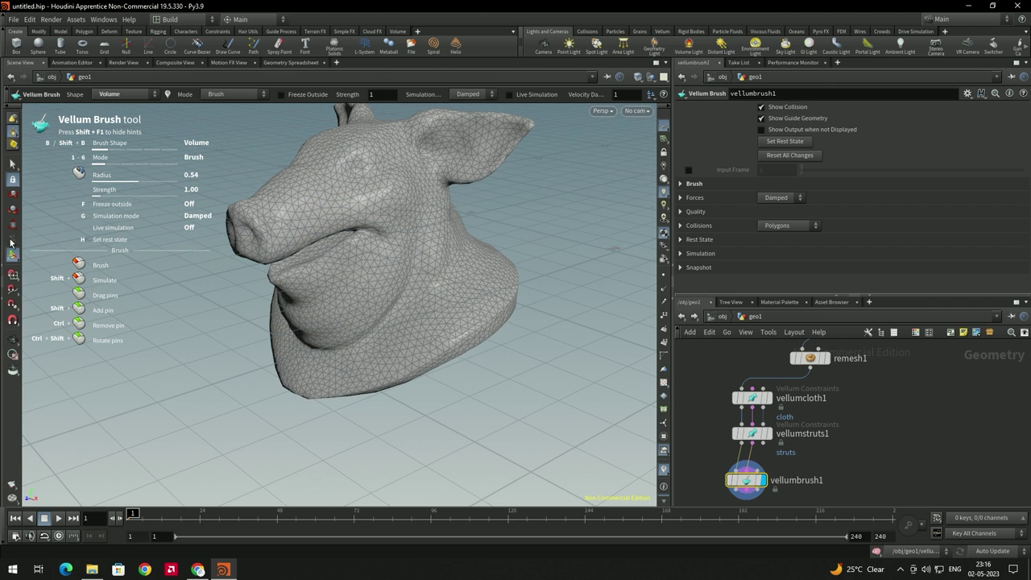
Show the pig head's opposite side, reduce the brush radius to 0.44, and switch the brush mode to Drag.
{"action": "mouse_move", "coordinate": [224, 256]}
{"action": "left_mouse_down", "text": "alt"}
{"action": "mouse_move", "coordinate": [548, 266]}
{"action": "mouse_move", "coordinate": [466, 272]}
{"action": "left_mouse_up", "text": "alt"}
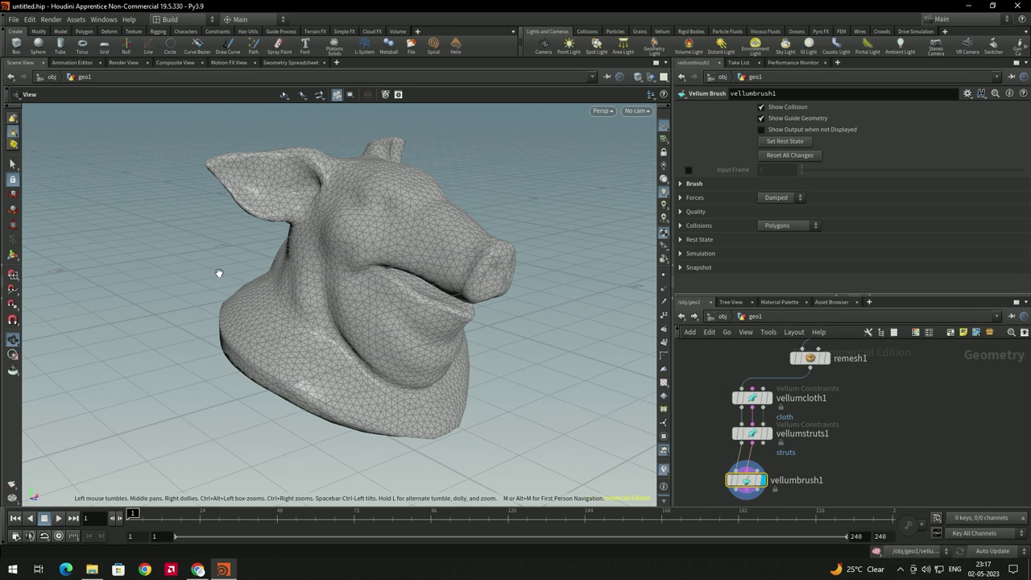
{"action": "key", "text": "Return"}
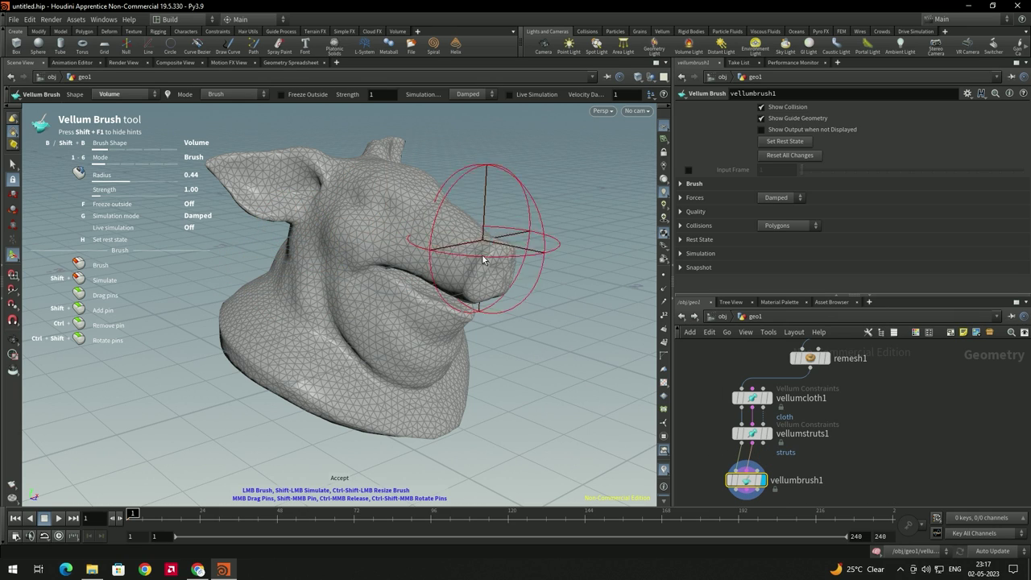
{"action": "right_click", "coordinate": [433, 242]}
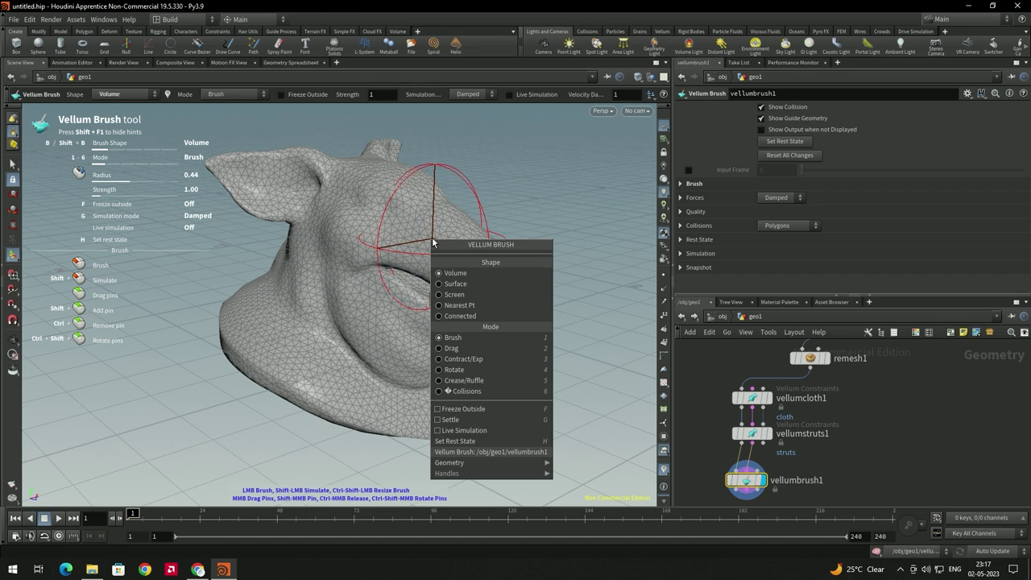
{"action": "left_click", "coordinate": [454, 352]}
Pull the pig's snout and lower jaw upward and its cheek back toward the ear with the Drag brush.
{"action": "left_click_drag", "start_coordinate": [493, 250], "coordinate": [492, 164]}
{"action": "mouse_move", "coordinate": [463, 317]}
{"action": "left_mouse_down"}
{"action": "mouse_move", "coordinate": [455, 306]}
{"action": "mouse_move", "coordinate": [478, 176]}
{"action": "left_mouse_up"}
{"action": "left_click_drag", "start_coordinate": [476, 230], "coordinate": [479, 161]}
{"action": "mouse_move", "coordinate": [428, 248]}
{"action": "left_mouse_down"}
{"action": "mouse_move", "coordinate": [195, 345]}
{"action": "mouse_move", "coordinate": [350, 287]}
{"action": "mouse_move", "coordinate": [411, 302]}
{"action": "mouse_move", "coordinate": [427, 294]}
{"action": "mouse_move", "coordinate": [360, 212]}
{"action": "left_mouse_up"}
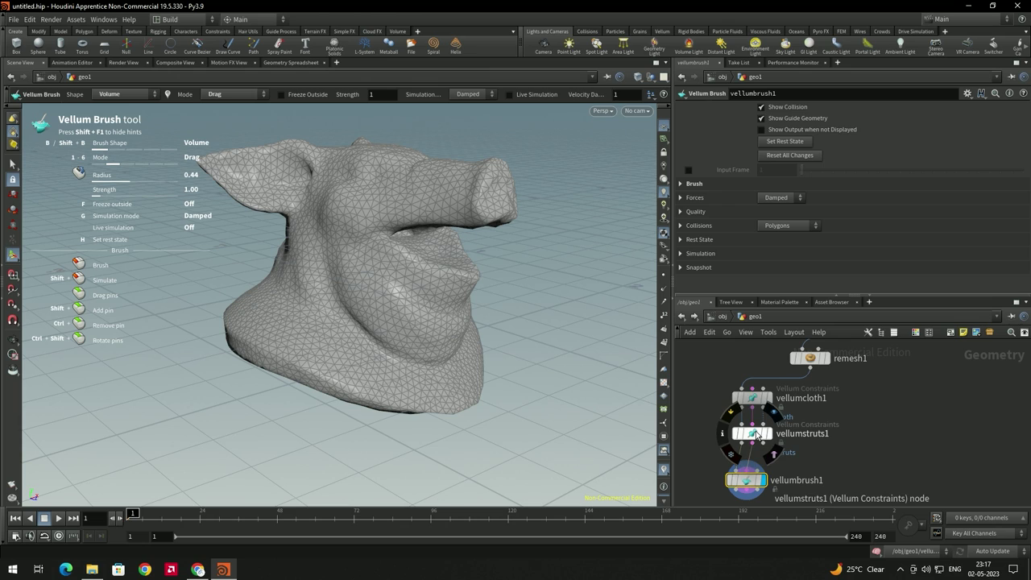
Set the stretch stiffness multiplier of the Vellum struts node to 10 and return to the Vellum Brush node.
{"action": "left_click", "coordinate": [753, 435]}
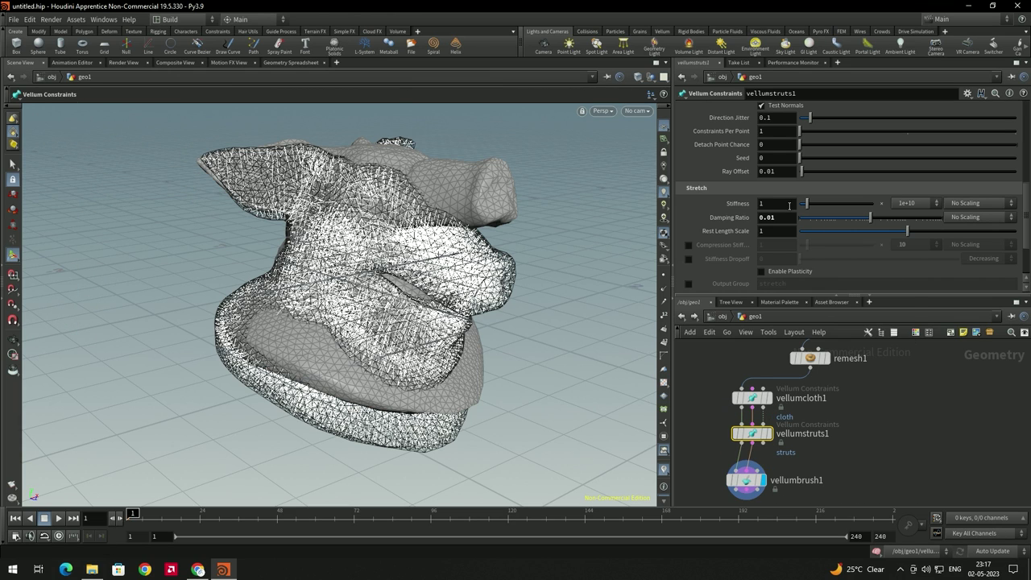
{"action": "left_click", "coordinate": [917, 204]}
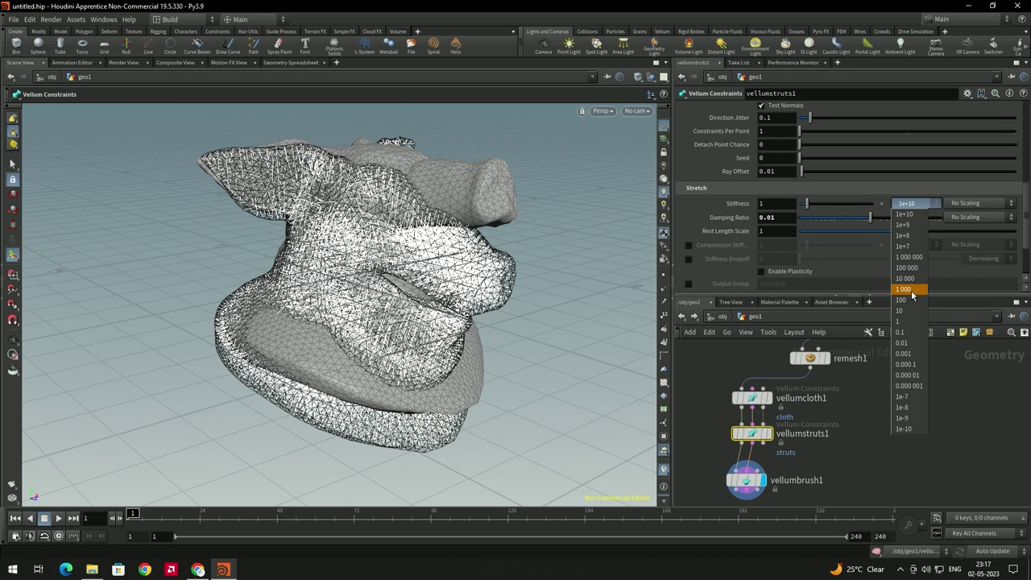
{"action": "left_click", "coordinate": [904, 310]}
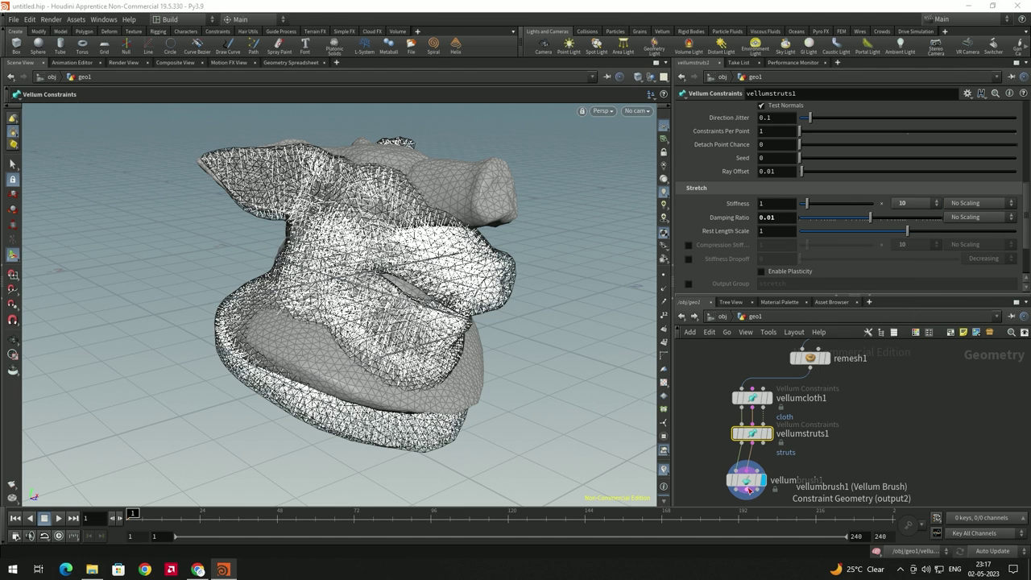
{"action": "left_click", "coordinate": [747, 480]}
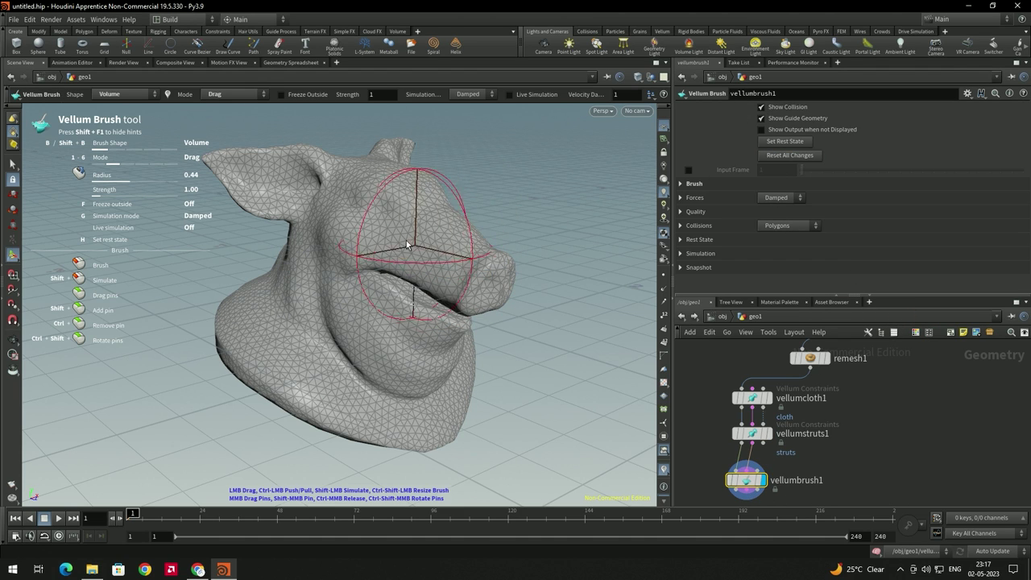
Try the Drag brush on the pig's forehead and cheek with the softer struts, and reset all brush changes.
{"action": "left_click_drag", "start_coordinate": [413, 196], "coordinate": [419, 173]}
{"action": "left_click_drag", "start_coordinate": [369, 274], "coordinate": [278, 287]}
{"action": "left_click", "coordinate": [789, 155]}
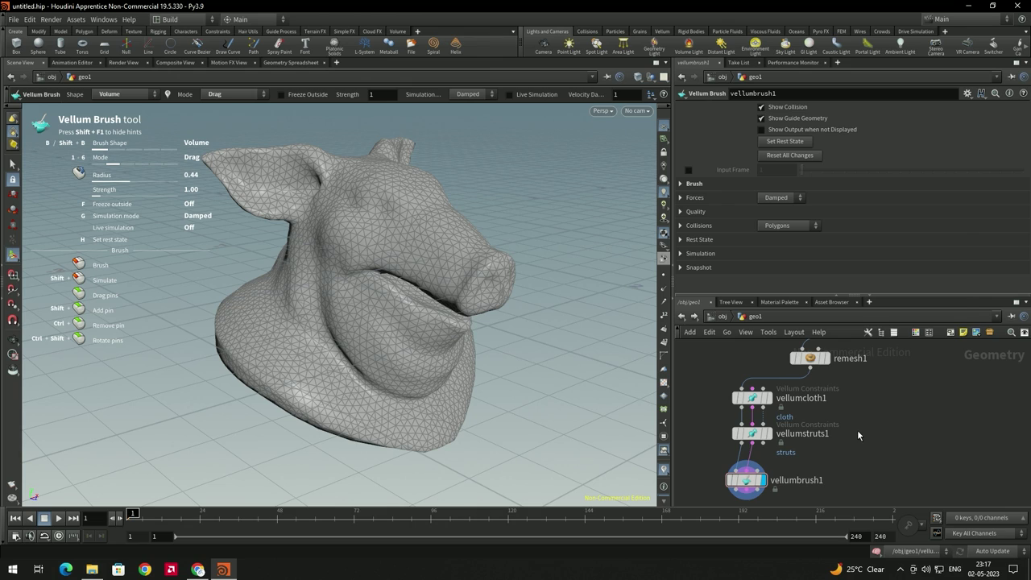
Add a Planar Patch node, wire it into the first input of the Vellum cloth node, and place it above that node.
{"action": "key", "text": "Tab"}
{"action": "type", "text": "plana"}
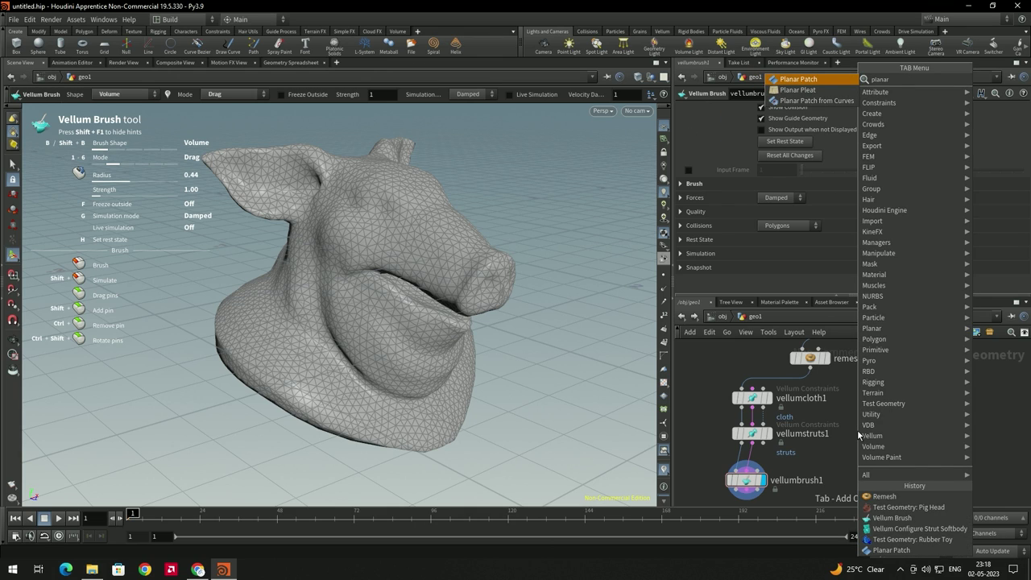
{"action": "key", "text": "Return"}
{"action": "left_click", "coordinate": [912, 407]}
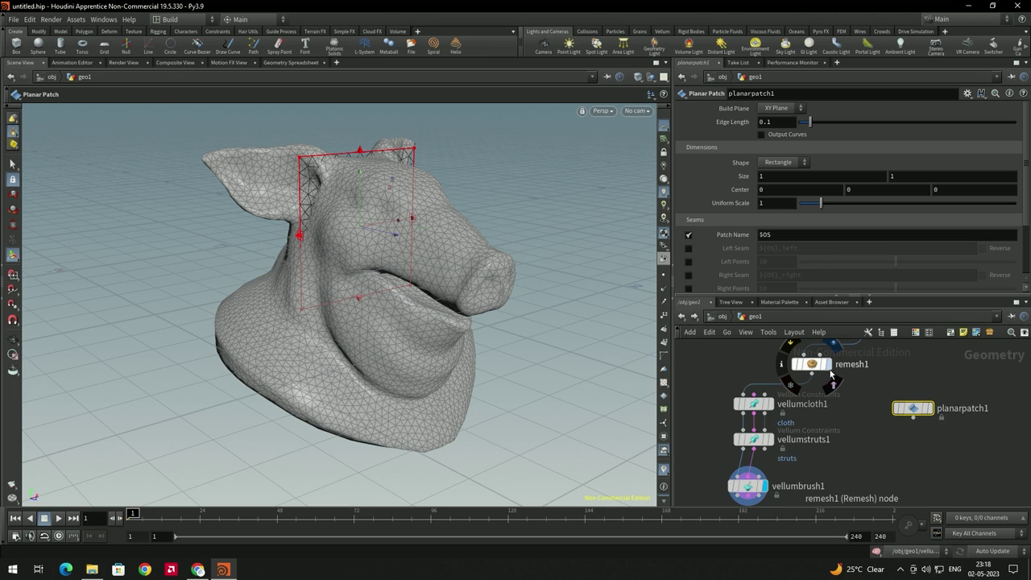
{"action": "left_click", "coordinate": [912, 416]}
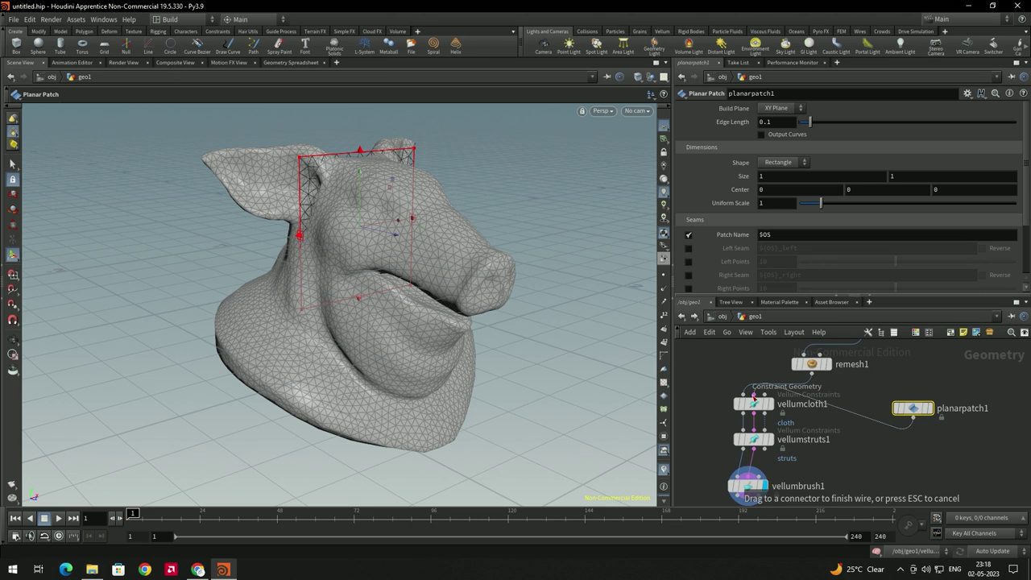
{"action": "left_click", "coordinate": [742, 396]}
{"action": "scroll", "coordinate": [914, 392], "scroll_direction": "down", "scroll_amount": 2}
{"action": "scroll", "coordinate": [910, 398], "scroll_direction": "up", "scroll_amount": 1}
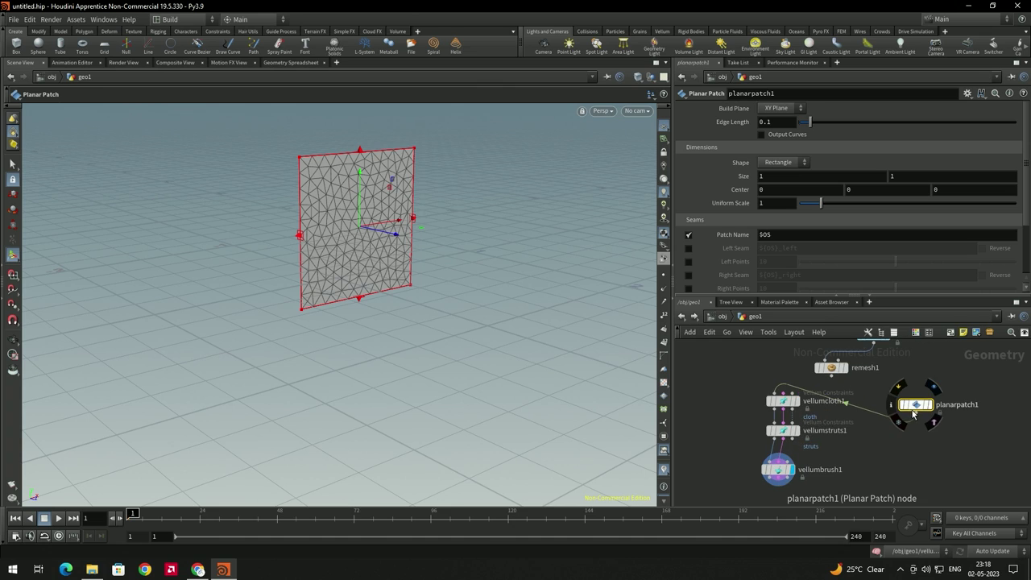
{"action": "left_click_drag", "start_coordinate": [909, 406], "coordinate": [779, 371]}
{"action": "scroll", "coordinate": [877, 386], "scroll_direction": "down", "scroll_amount": 3}
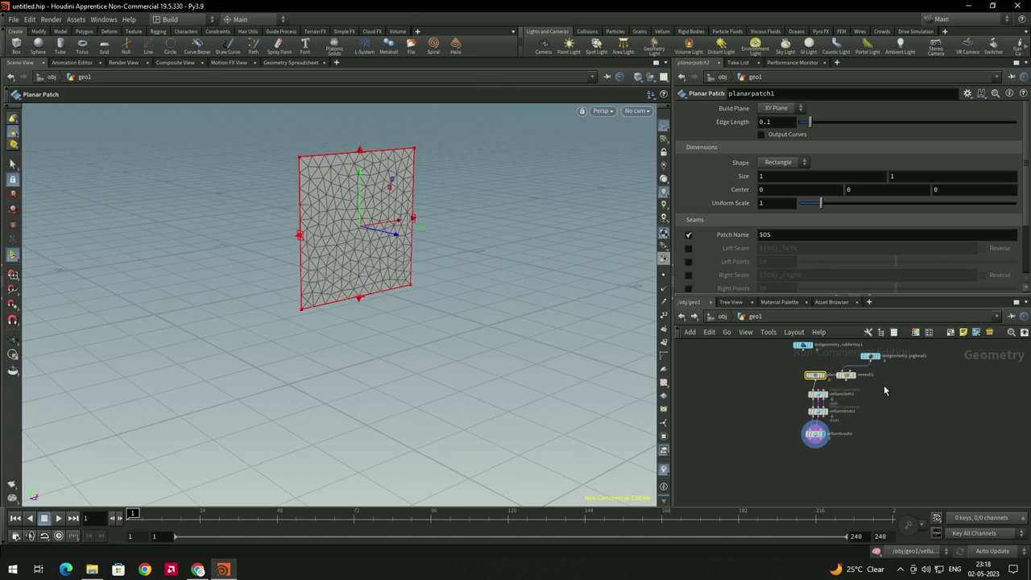
Move the pig head and Remesh nodes beside the Vellum Brush node and connect Remesh to its collision input.
{"action": "middle_click_drag", "start_coordinate": [922, 404], "coordinate": [905, 417]}
{"action": "scroll", "coordinate": [910, 408], "scroll_direction": "up", "scroll_amount": 3}
{"action": "left_click_drag", "start_coordinate": [911, 409], "coordinate": [795, 342]}
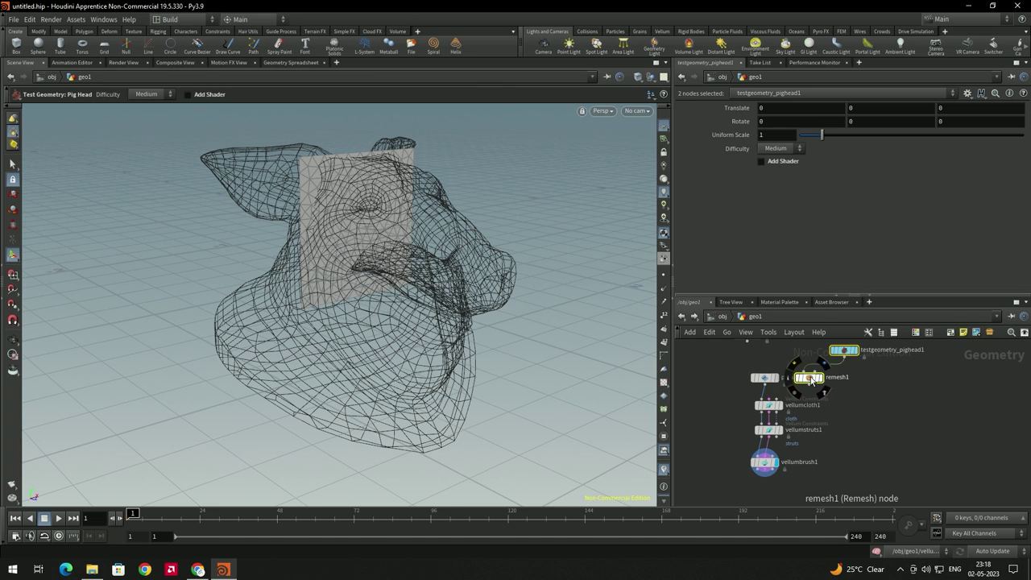
{"action": "left_click_drag", "start_coordinate": [810, 376], "coordinate": [841, 454]}
{"action": "scroll", "coordinate": [827, 457], "scroll_direction": "up", "scroll_amount": 4}
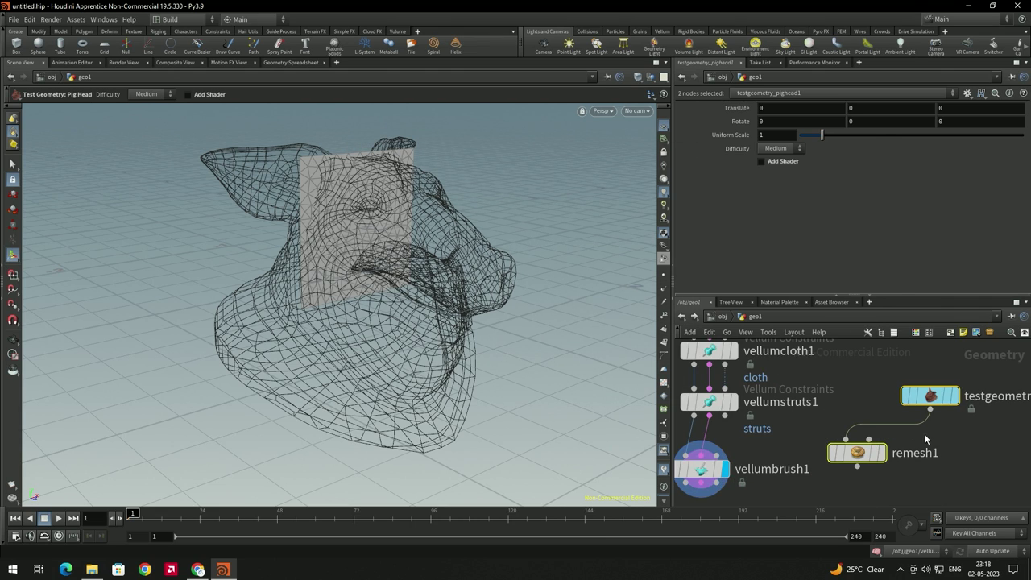
{"action": "left_click", "coordinate": [923, 433]}
{"action": "scroll", "coordinate": [868, 420], "scroll_direction": "down", "scroll_amount": 2}
{"action": "scroll", "coordinate": [765, 448], "scroll_direction": "up", "scroll_amount": 2}
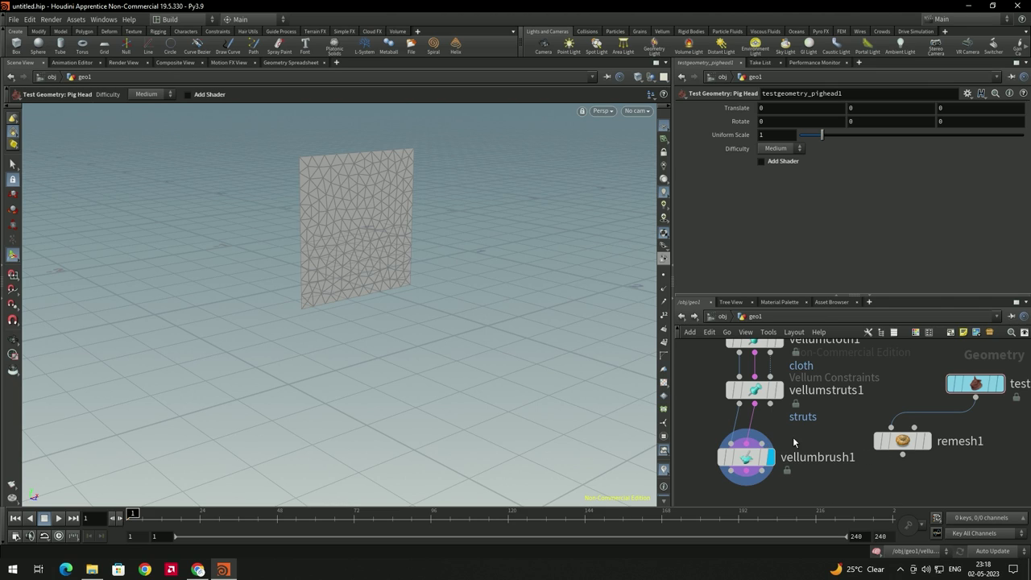
{"action": "scroll", "coordinate": [826, 426], "scroll_direction": "down", "scroll_amount": 1}
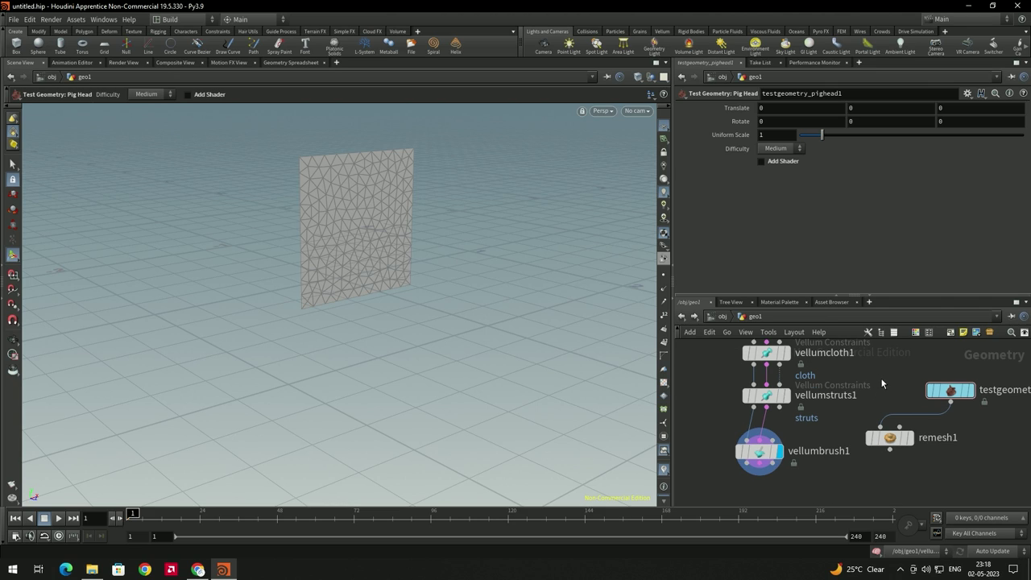
{"action": "left_click_drag", "start_coordinate": [888, 455], "coordinate": [778, 446]}
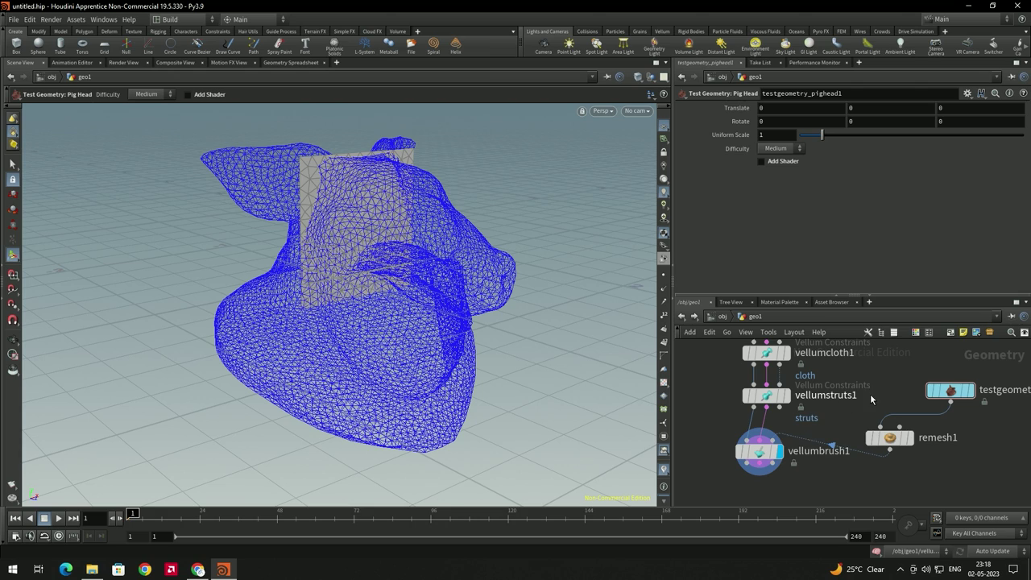
Set the planar patch's build plane to ZX Plane and uniform scale to 2.91, and show the pig head as a template.
{"action": "middle_click_drag", "start_coordinate": [879, 390], "coordinate": [874, 449]}
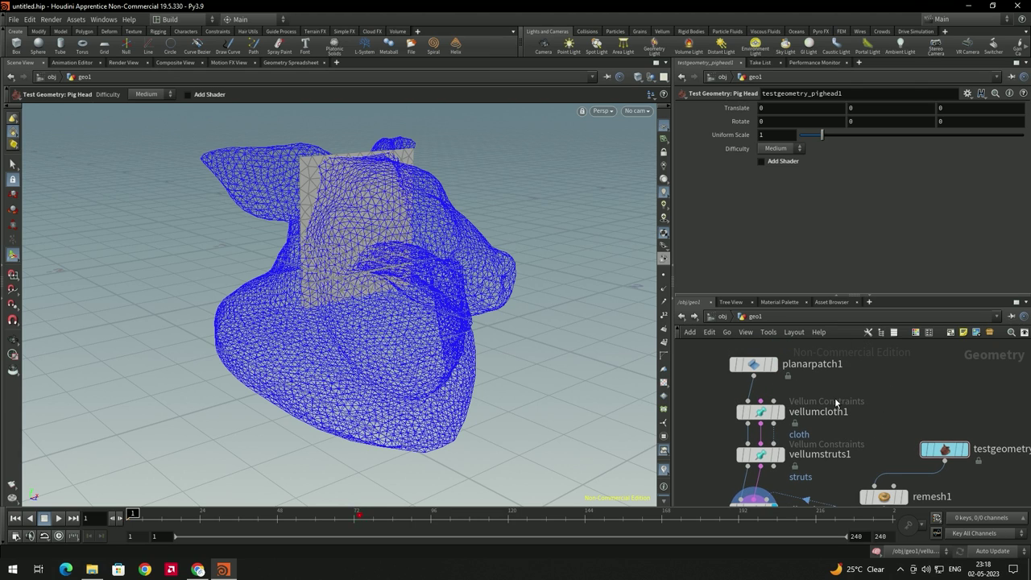
{"action": "left_click", "coordinate": [774, 365]}
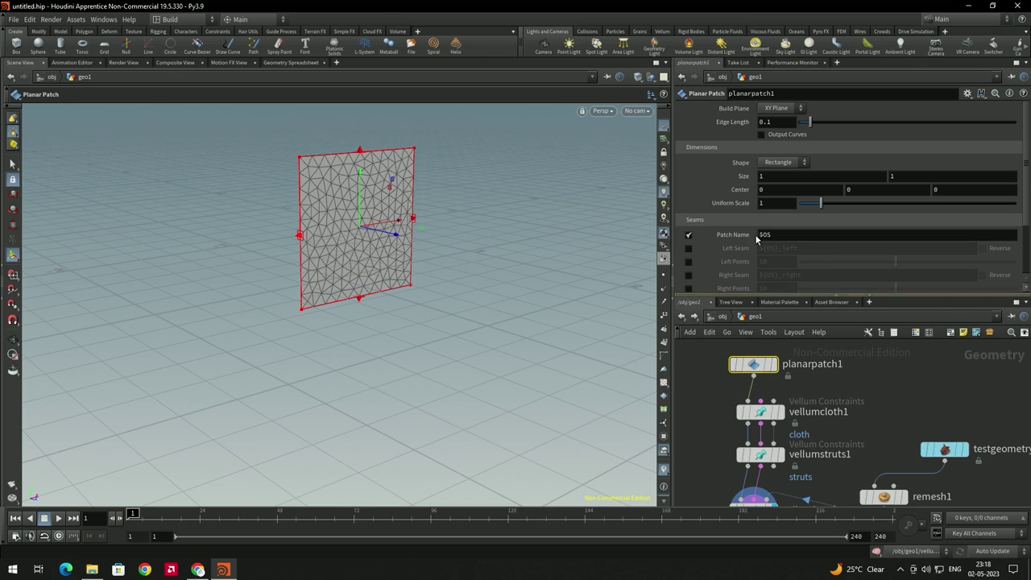
{"action": "left_click", "coordinate": [778, 108]}
{"action": "left_click", "coordinate": [773, 141]}
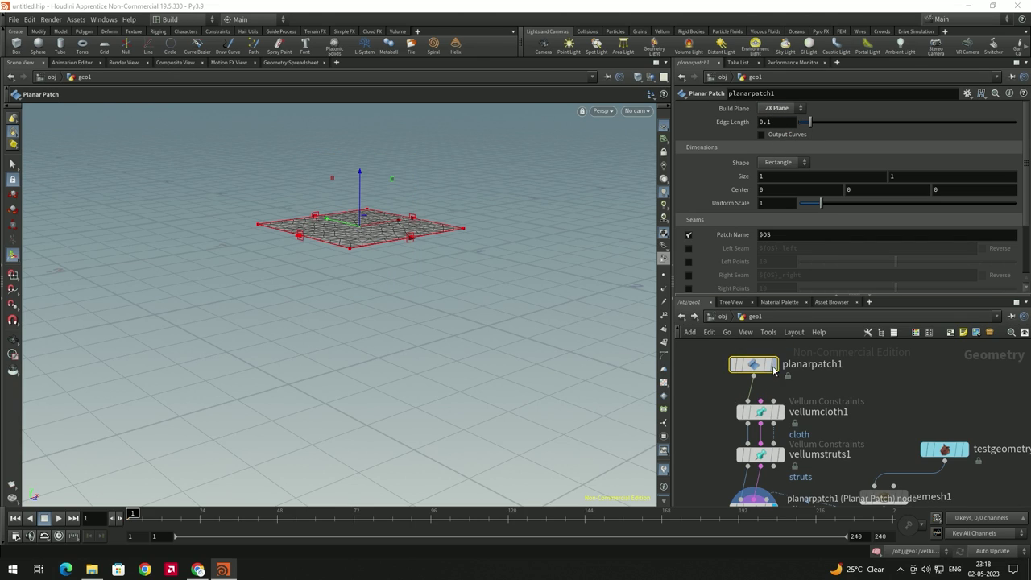
{"action": "left_click_drag", "start_coordinate": [821, 203], "coordinate": [853, 292]}
{"action": "scroll", "coordinate": [874, 418], "scroll_direction": "down", "scroll_amount": 2}
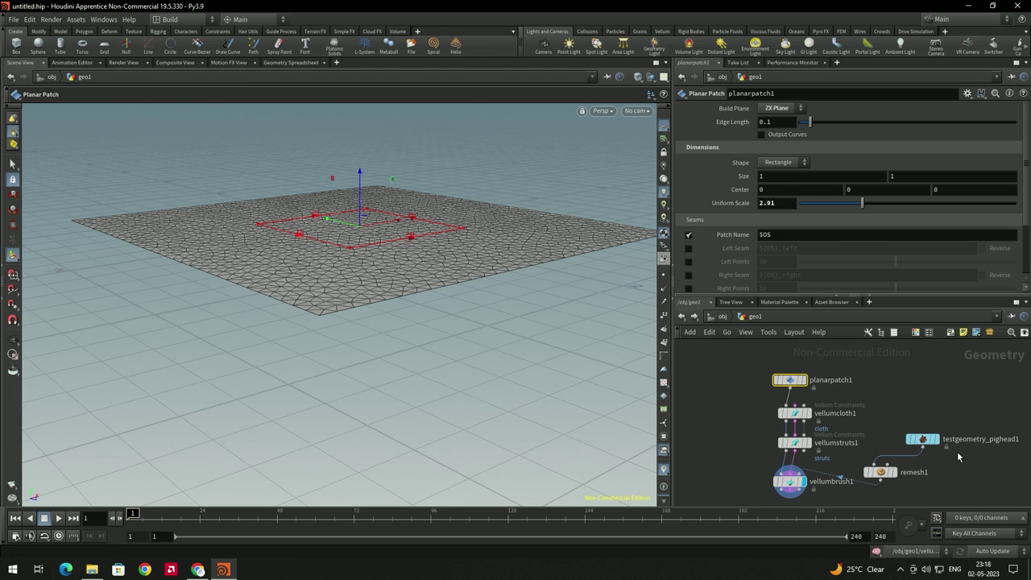
{"action": "scroll", "coordinate": [956, 450], "scroll_direction": "up", "scroll_amount": 1}
{"action": "left_click", "coordinate": [936, 457]}
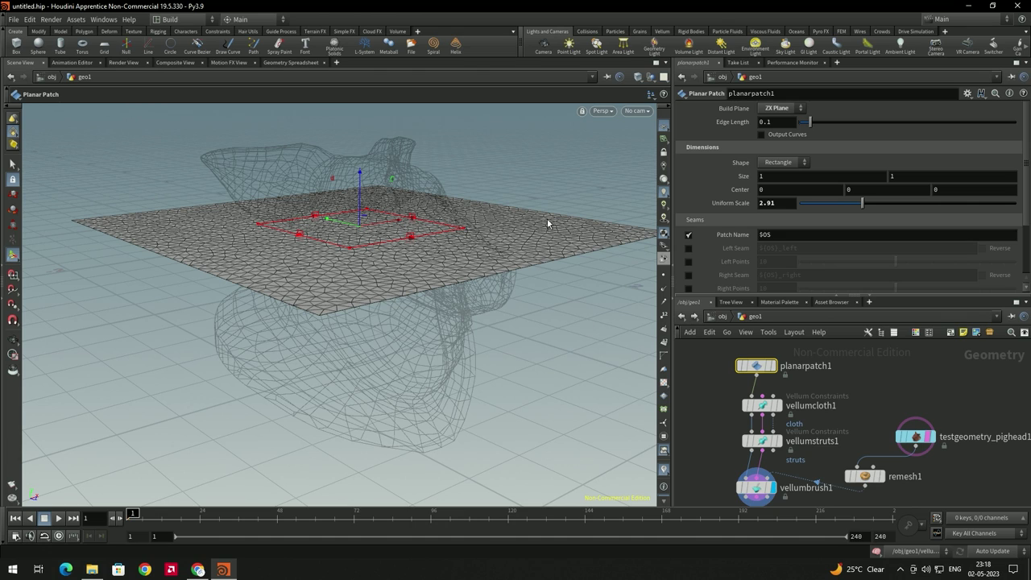
Set the planar patch's edge length to 0.129, uniform scale to 4.6, and Y center to 0.7.
{"action": "mouse_move", "coordinate": [812, 123]}
{"action": "left_mouse_down"}
{"action": "mouse_move", "coordinate": [826, 130]}
{"action": "mouse_move", "coordinate": [813, 131]}
{"action": "left_mouse_up"}
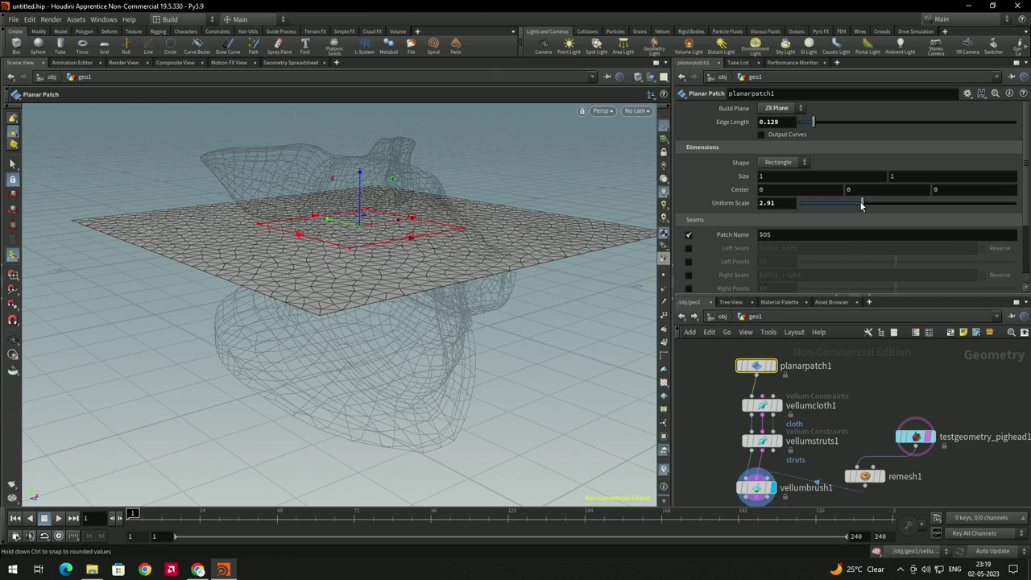
{"action": "left_click_drag", "start_coordinate": [869, 204], "coordinate": [890, 204]}
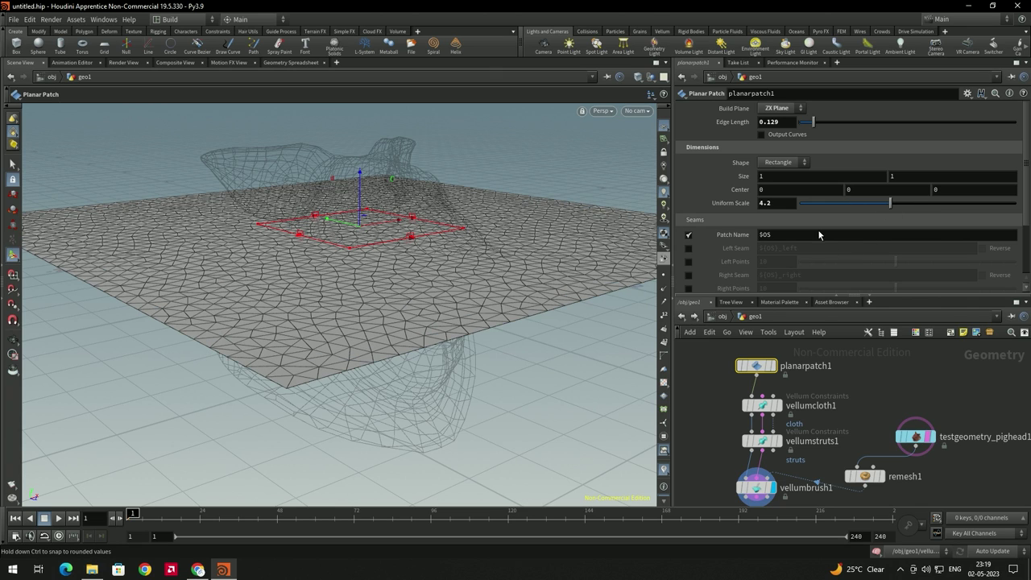
{"action": "middle_click_drag", "start_coordinate": [856, 189], "coordinate": [859, 188]}
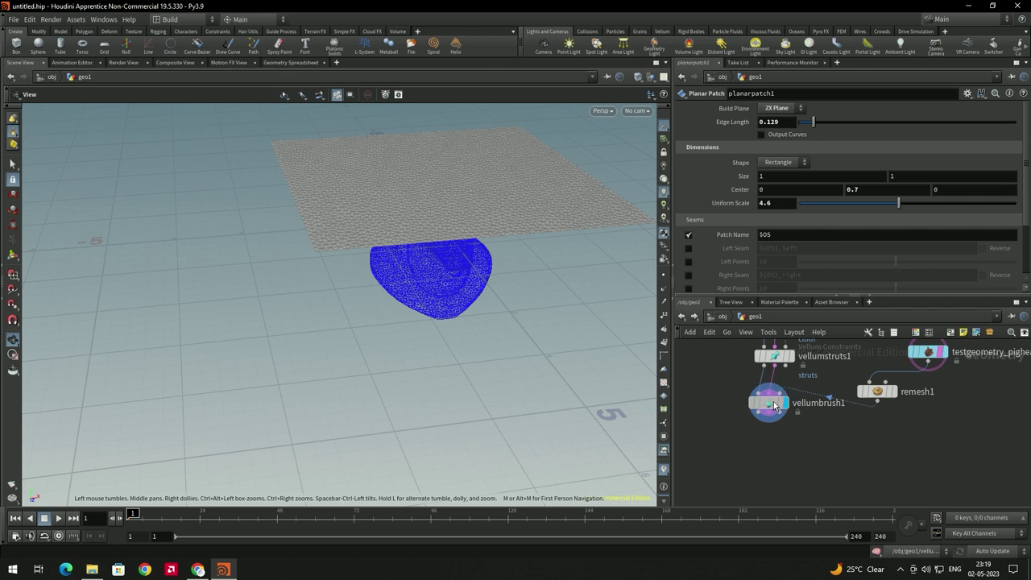
Activate the Vellum Brush on the cloth patch, facing it from the front, and set the brush shape to Screen.
{"action": "left_click", "coordinate": [768, 401]}
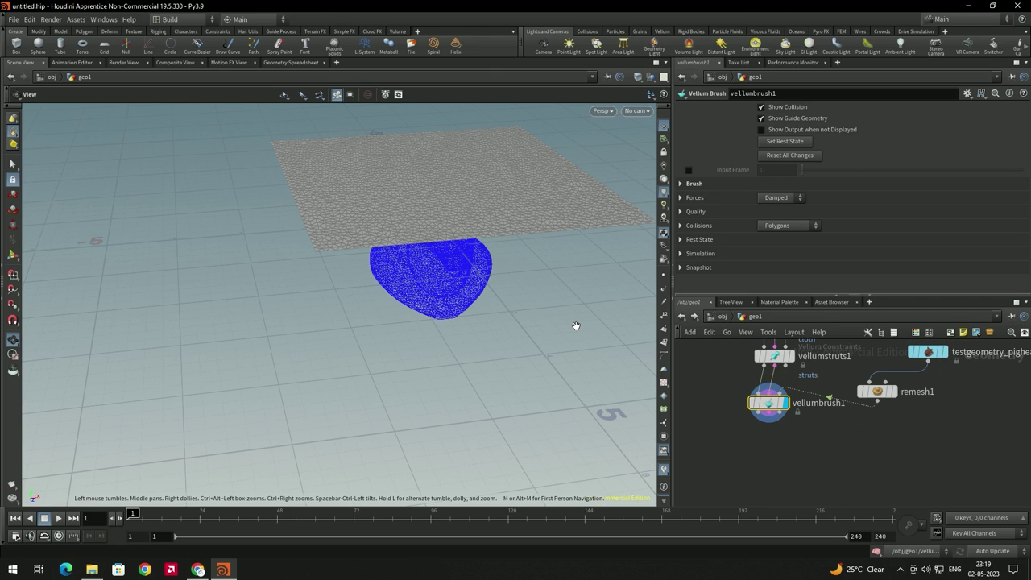
{"action": "left_click_drag", "start_coordinate": [576, 326], "coordinate": [507, 324]}
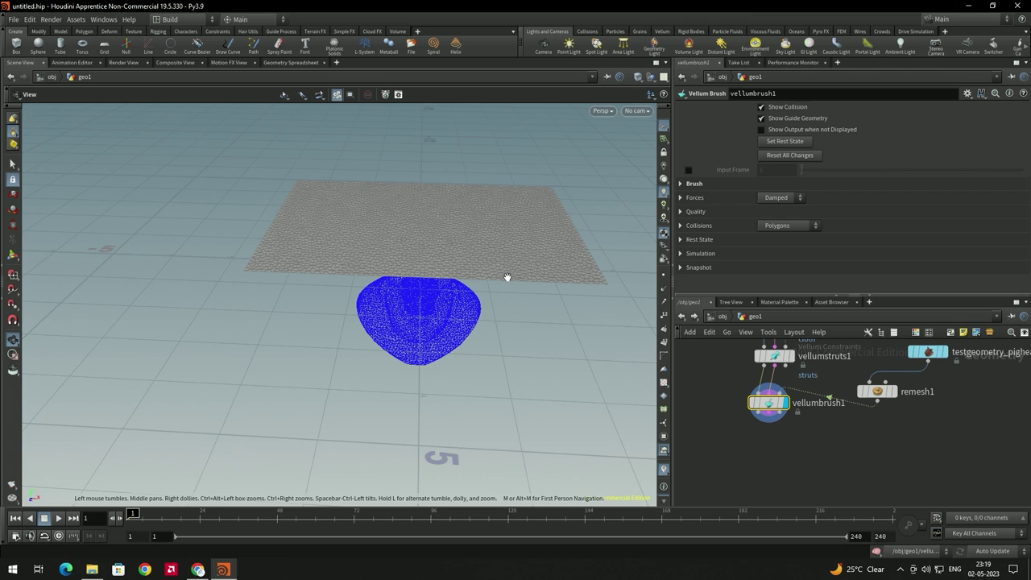
{"action": "left_click_drag", "start_coordinate": [507, 277], "coordinate": [477, 272]}
{"action": "key", "text": "Return"}
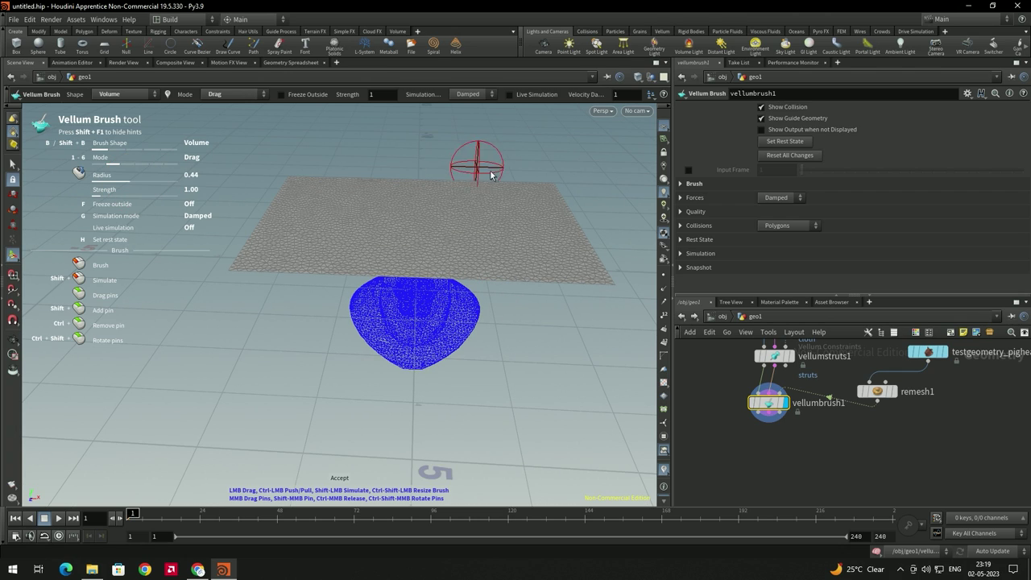
{"action": "right_click", "coordinate": [345, 239]}
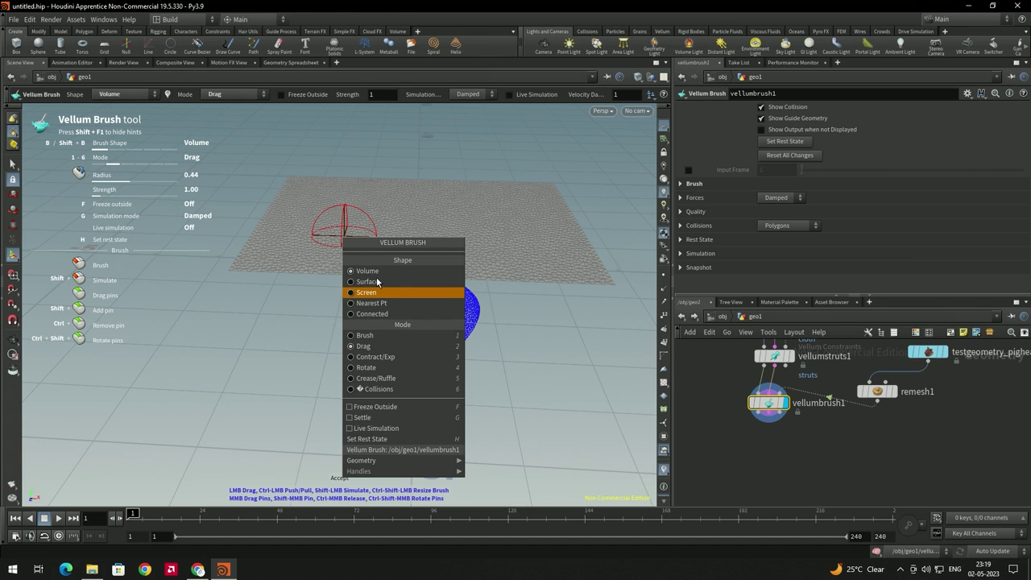
{"action": "left_click", "coordinate": [369, 295]}
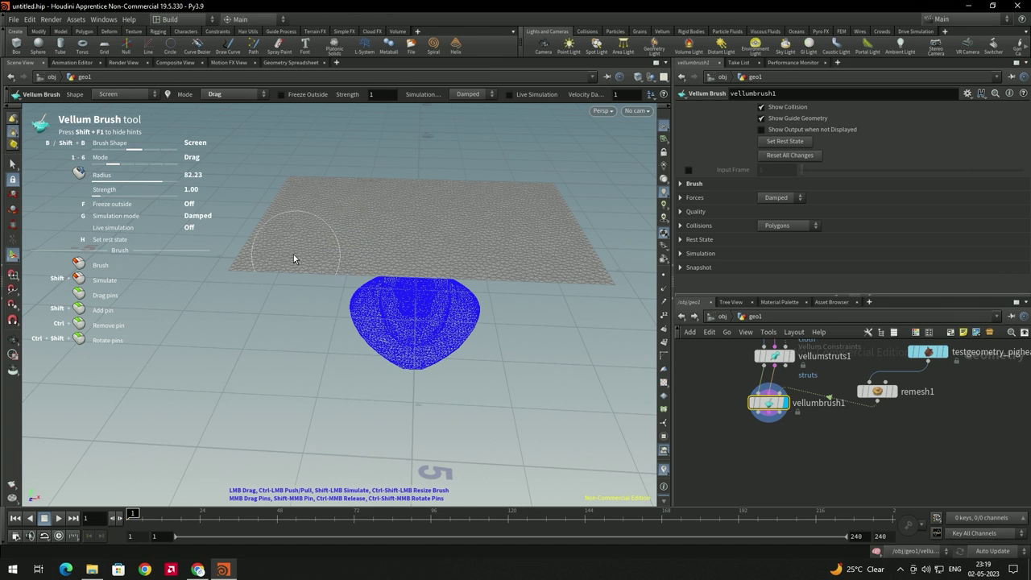
Drag the cloth's corners, edges and middle down and around the pig head collider with the Screen brush to drape it.
{"action": "mouse_move", "coordinate": [270, 276]}
{"action": "left_mouse_down"}
{"action": "mouse_move", "coordinate": [265, 315]}
{"action": "mouse_move", "coordinate": [281, 336]}
{"action": "left_mouse_up"}
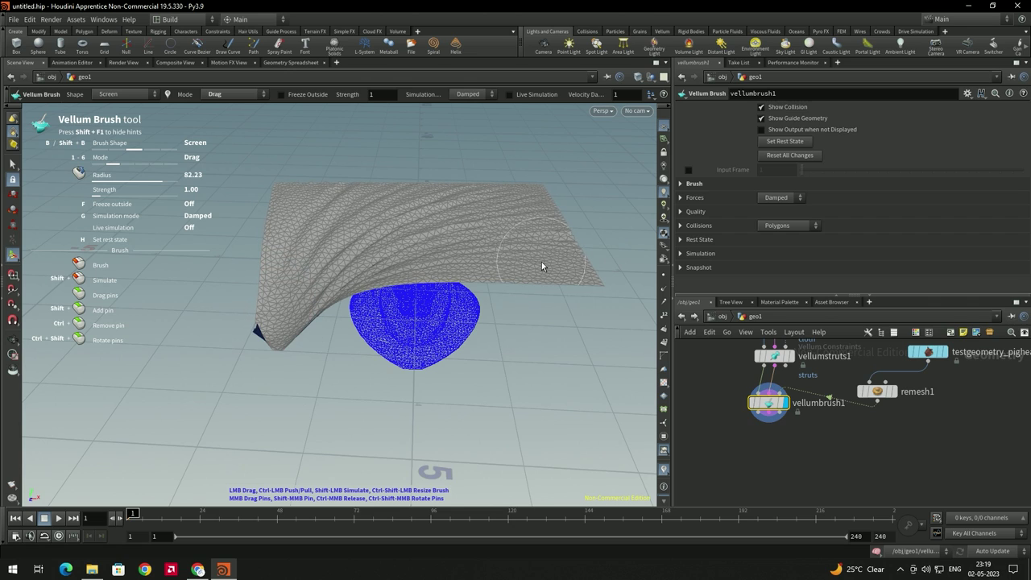
{"action": "left_click_drag", "start_coordinate": [554, 307], "coordinate": [556, 355]}
{"action": "left_click_drag", "start_coordinate": [411, 278], "coordinate": [417, 351]}
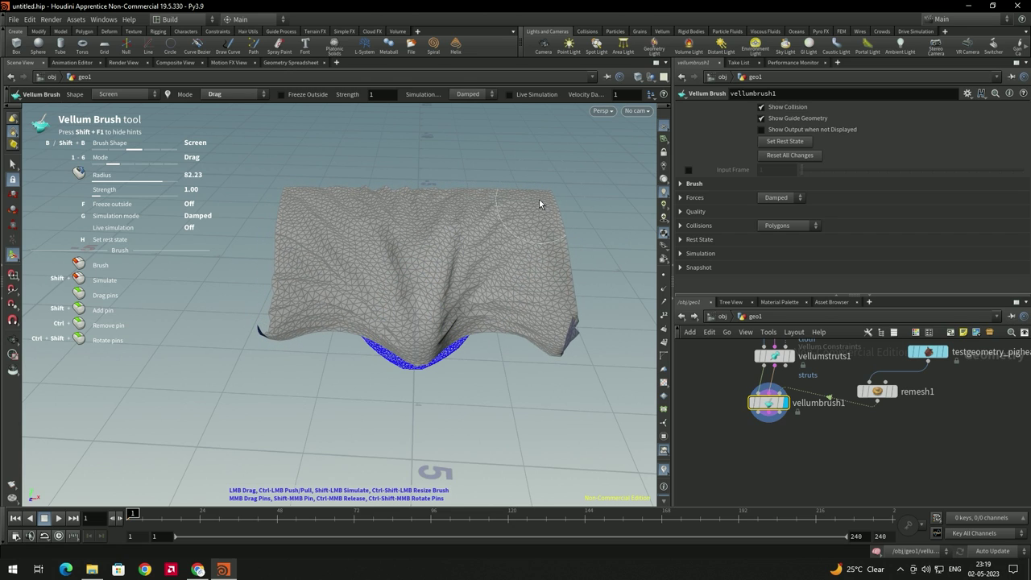
{"action": "mouse_move", "coordinate": [539, 199]}
{"action": "left_mouse_down"}
{"action": "mouse_move", "coordinate": [528, 271]}
{"action": "mouse_move", "coordinate": [437, 228]}
{"action": "mouse_move", "coordinate": [303, 228]}
{"action": "mouse_move", "coordinate": [315, 301]}
{"action": "mouse_move", "coordinate": [369, 305]}
{"action": "mouse_move", "coordinate": [337, 339]}
{"action": "left_mouse_up"}
{"action": "left_click_drag", "start_coordinate": [422, 262], "coordinate": [402, 393]}
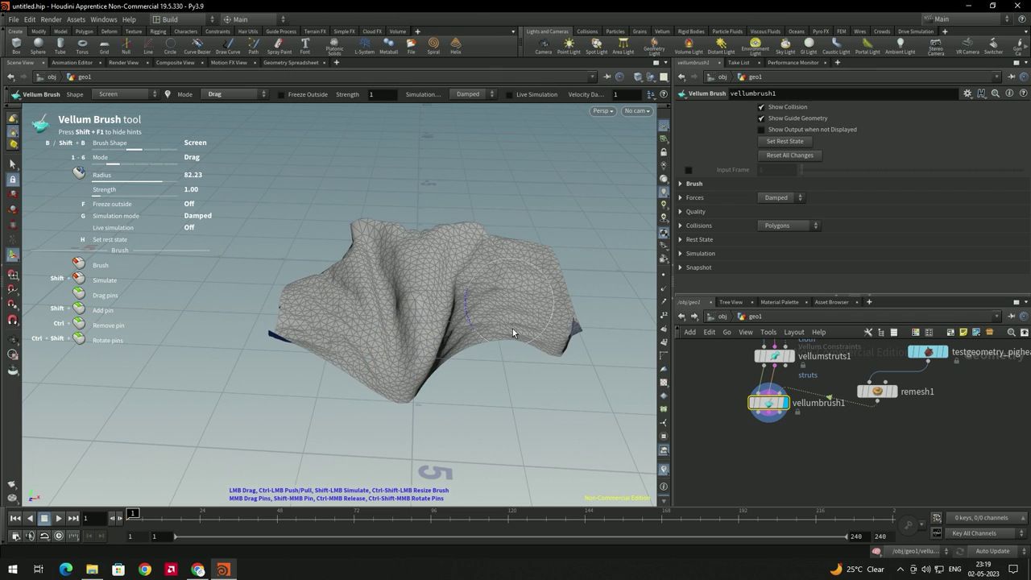
{"action": "left_click_drag", "start_coordinate": [512, 329], "coordinate": [514, 361]}
{"action": "left_click_drag", "start_coordinate": [428, 313], "coordinate": [451, 321]}
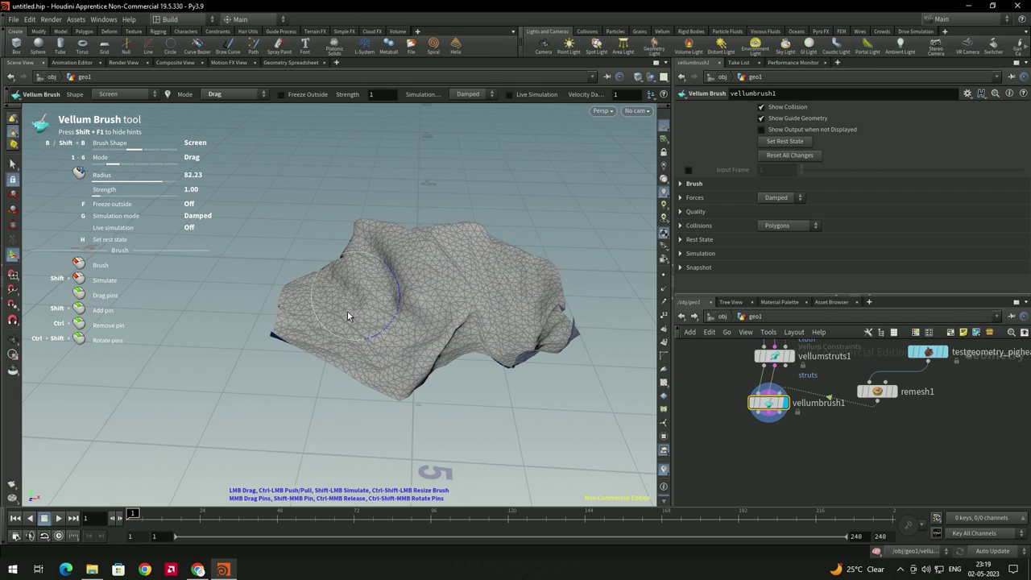
{"action": "left_click_drag", "start_coordinate": [350, 314], "coordinate": [282, 367]}
{"action": "left_click_drag", "start_coordinate": [475, 239], "coordinate": [512, 216]}
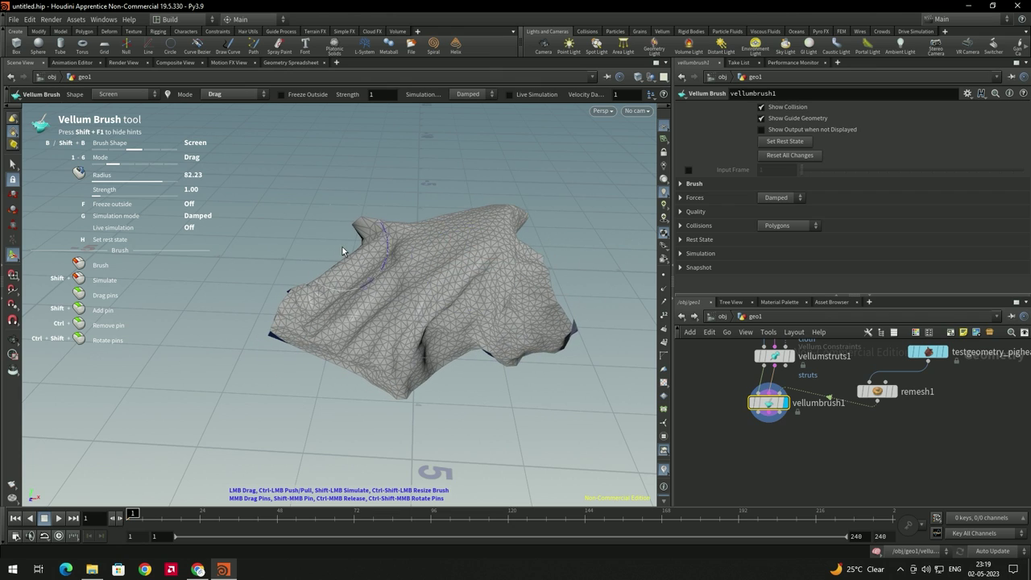
Switch the brush mode to Rotate and twist the middle of the draped cloth.
{"action": "right_click", "coordinate": [394, 255]}
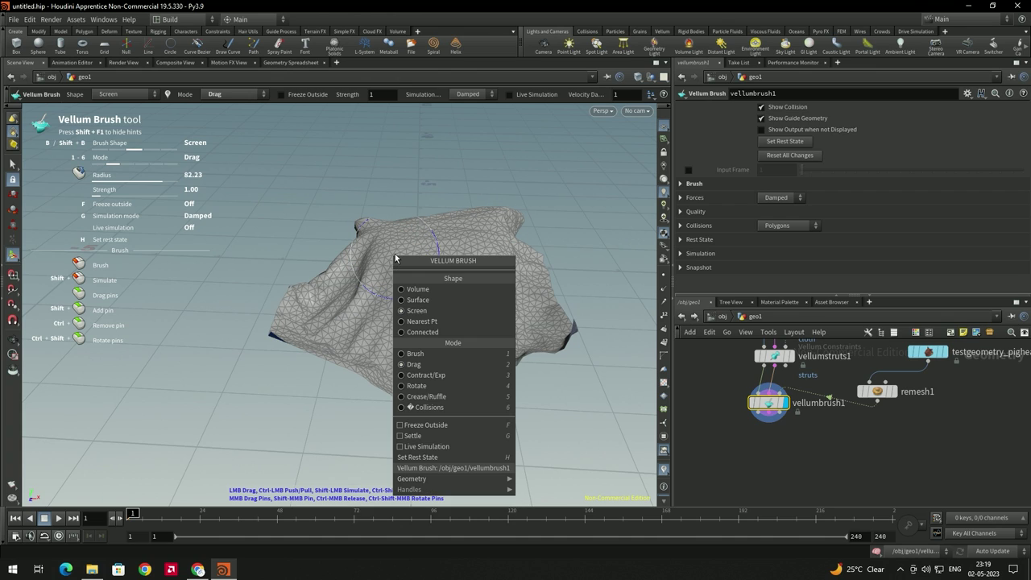
{"action": "left_click", "coordinate": [416, 385]}
{"action": "mouse_move", "coordinate": [432, 301]}
{"action": "left_mouse_down"}
{"action": "mouse_move", "coordinate": [438, 276]}
{"action": "mouse_move", "coordinate": [480, 280]}
{"action": "mouse_move", "coordinate": [465, 295]}
{"action": "mouse_move", "coordinate": [454, 284]}
{"action": "left_mouse_up"}
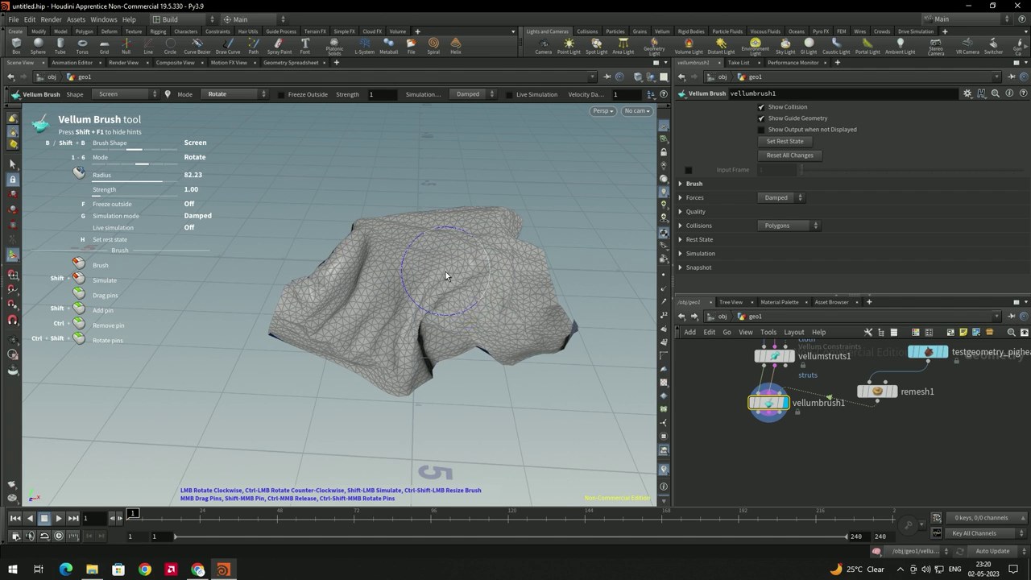
Switch the brush mode to Contract/Expand and contract the middle and front edge of the draped cloth.
{"action": "right_click", "coordinate": [444, 272]}
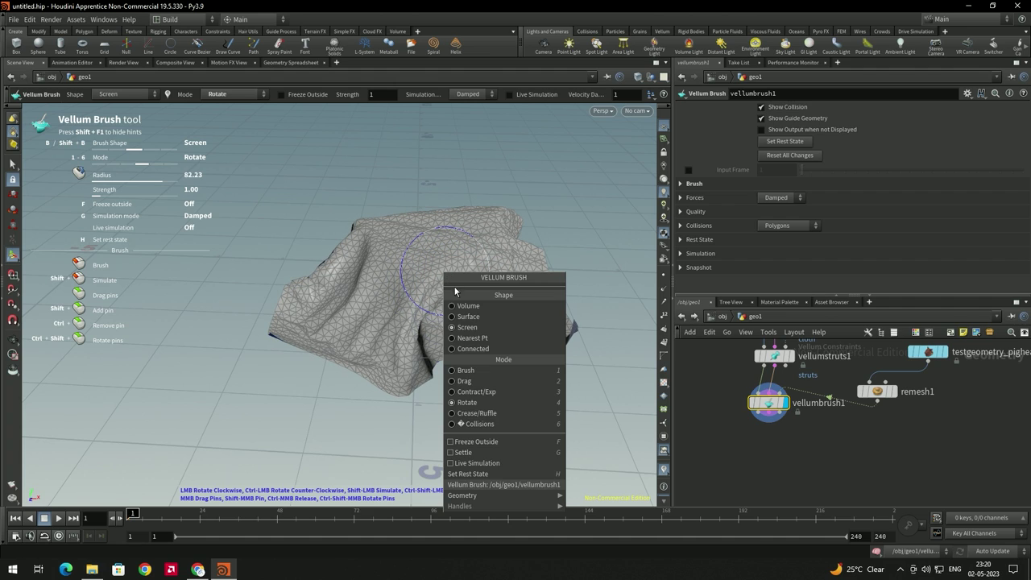
{"action": "left_click", "coordinate": [477, 393]}
{"action": "mouse_move", "coordinate": [464, 286]}
{"action": "left_mouse_down"}
{"action": "mouse_move", "coordinate": [443, 270]}
{"action": "mouse_move", "coordinate": [415, 288]}
{"action": "mouse_move", "coordinate": [400, 279]}
{"action": "mouse_move", "coordinate": [516, 367]}
{"action": "mouse_move", "coordinate": [530, 334]}
{"action": "mouse_move", "coordinate": [571, 397]}
{"action": "left_mouse_up"}
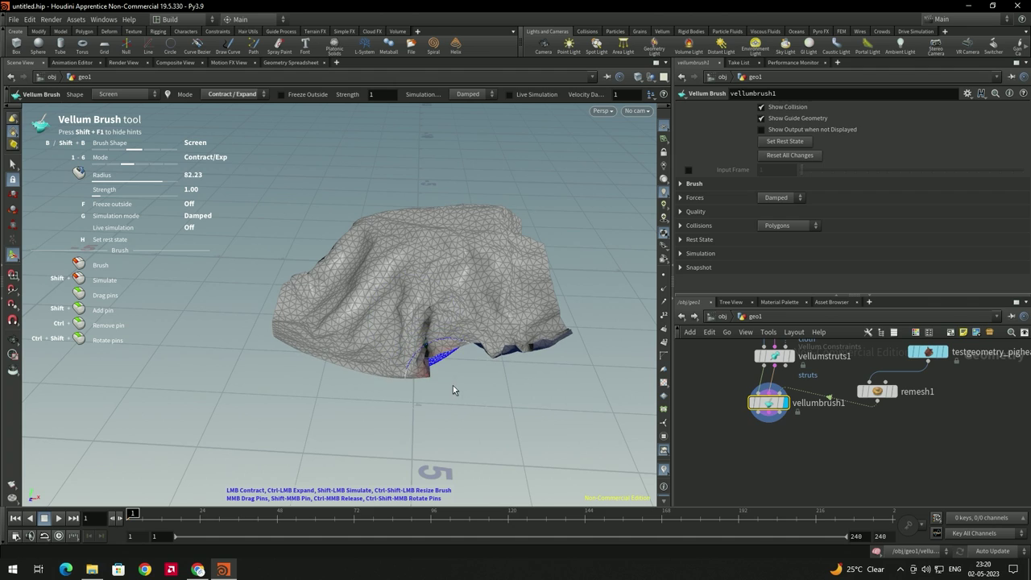
{"action": "mouse_move", "coordinate": [439, 310]}
{"action": "left_mouse_down"}
{"action": "mouse_move", "coordinate": [499, 351]}
{"action": "mouse_move", "coordinate": [496, 340]}
{"action": "left_mouse_up"}
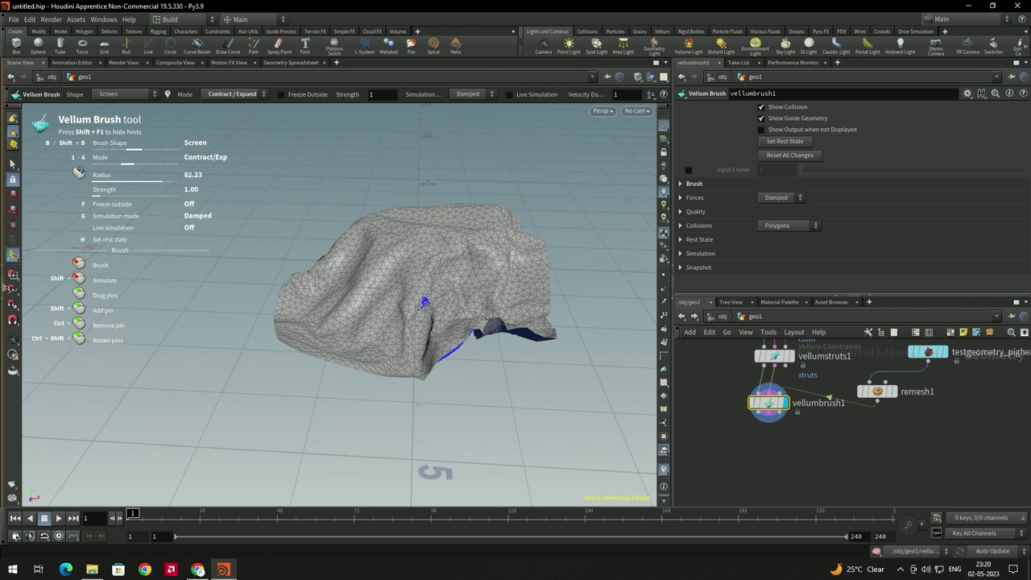
Pin a circular patch in the middle of the cloth's opposite side and contract the cloth around it with the brush.
{"action": "key", "text": "Escape"}
{"action": "mouse_move", "coordinate": [278, 295]}
{"action": "left_mouse_down"}
{"action": "mouse_move", "coordinate": [396, 299]}
{"action": "mouse_move", "coordinate": [401, 285]}
{"action": "left_mouse_up"}
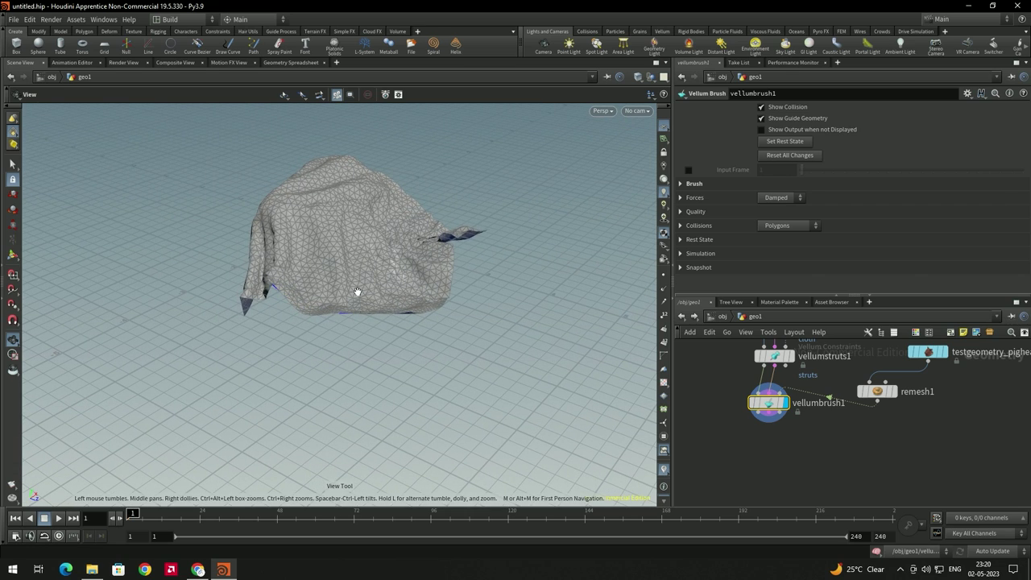
{"action": "left_click_drag", "start_coordinate": [415, 286], "coordinate": [393, 264]}
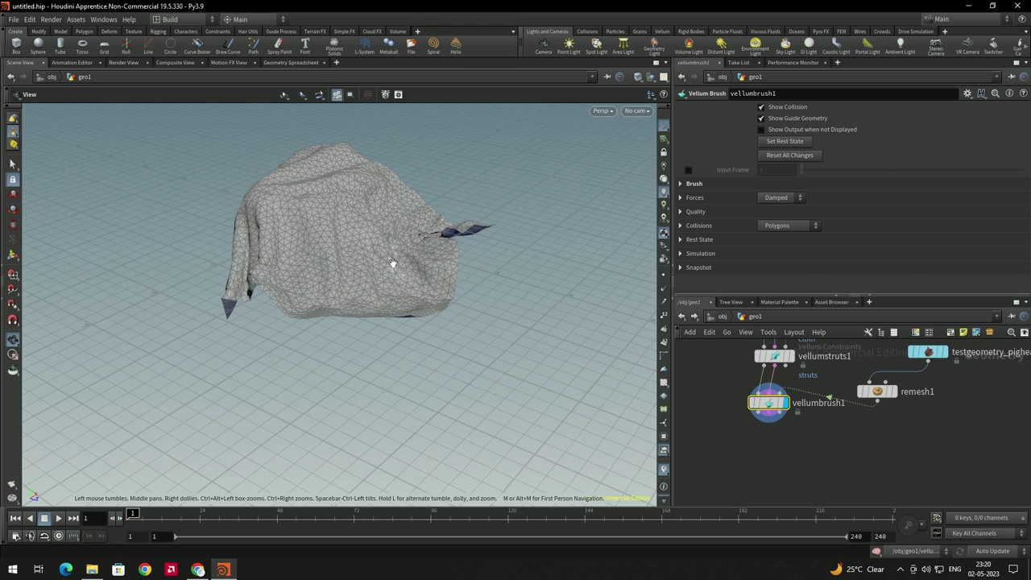
{"action": "key", "text": "Return"}
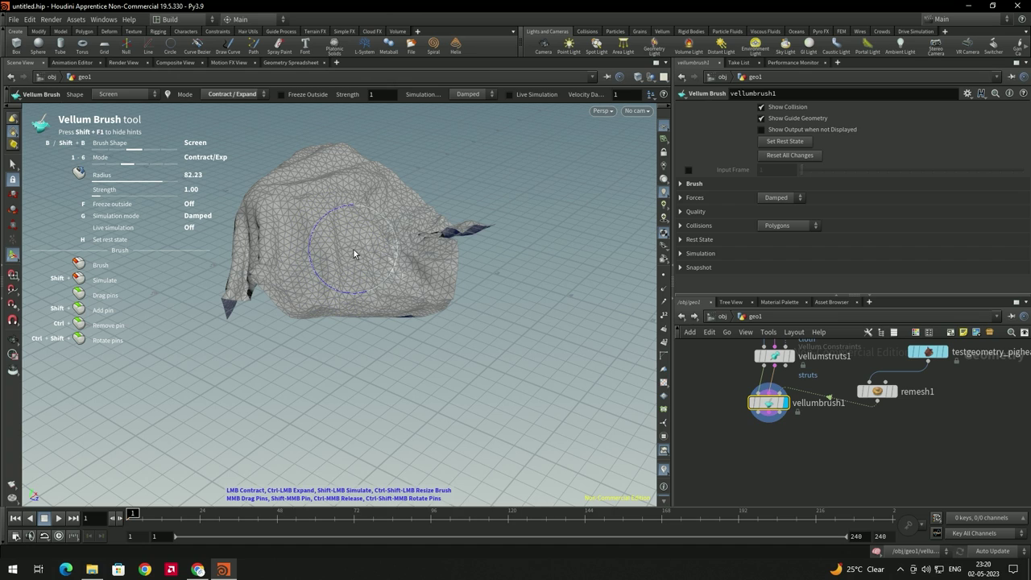
{"action": "left_click_drag", "start_coordinate": [357, 261], "coordinate": [373, 268]}
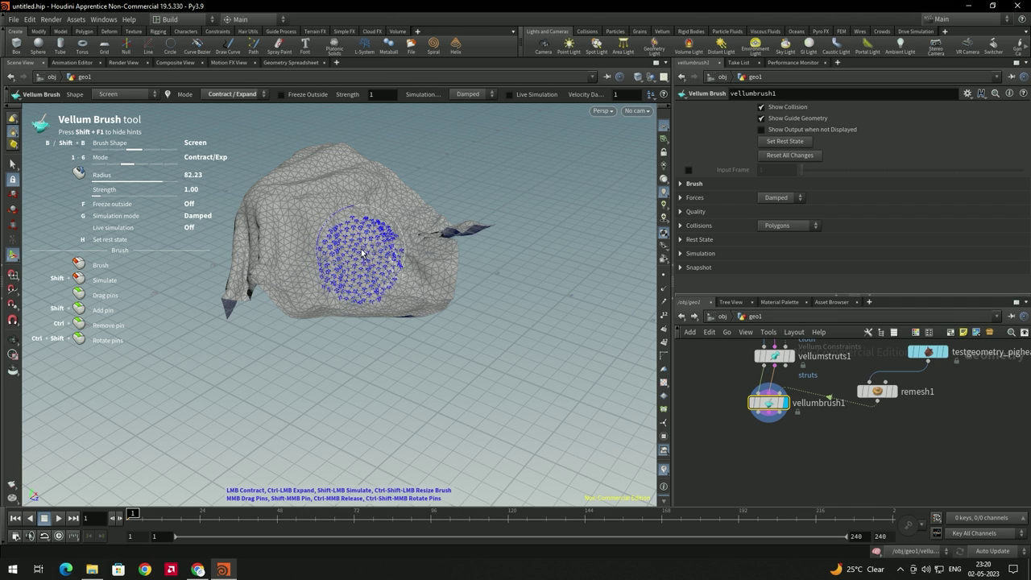
{"action": "mouse_move", "coordinate": [316, 215]}
{"action": "left_mouse_down"}
{"action": "mouse_move", "coordinate": [313, 267]}
{"action": "mouse_move", "coordinate": [351, 299]}
{"action": "left_mouse_up"}
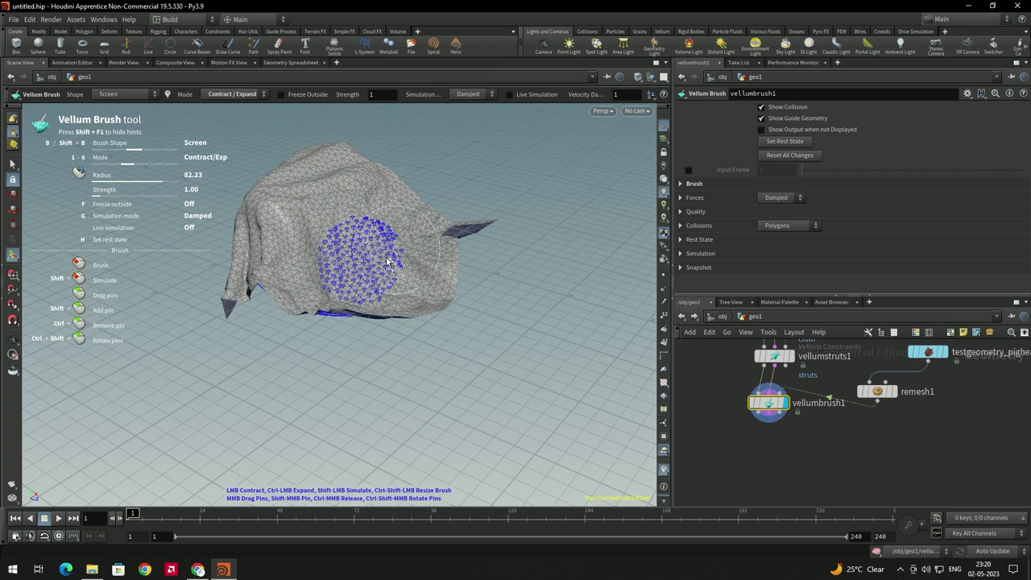
{"action": "left_click_drag", "start_coordinate": [401, 304], "coordinate": [407, 300]}
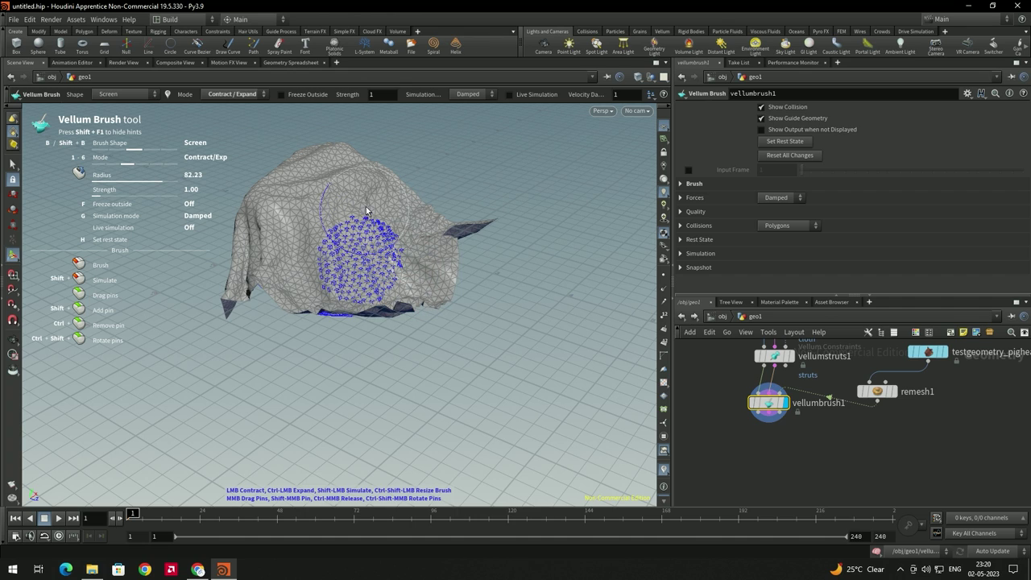
Pin a second patch at the top of the cloth, contract the cloth beside it, and undo the last stroke.
{"action": "left_click_drag", "start_coordinate": [318, 234], "coordinate": [306, 246]}
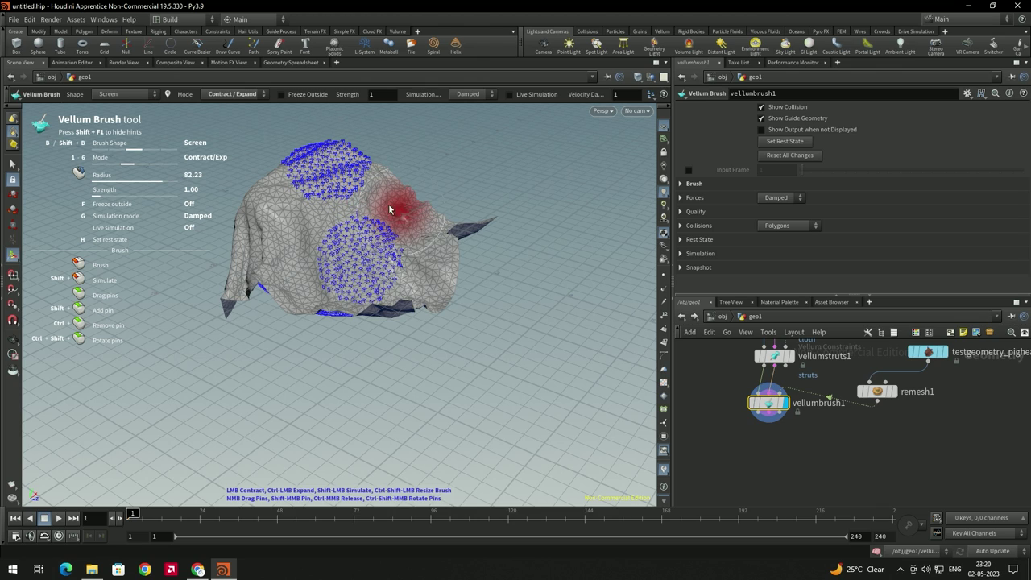
{"action": "mouse_move", "coordinate": [284, 194]}
{"action": "left_mouse_down"}
{"action": "mouse_move", "coordinate": [271, 230]}
{"action": "mouse_move", "coordinate": [281, 228]}
{"action": "left_mouse_up"}
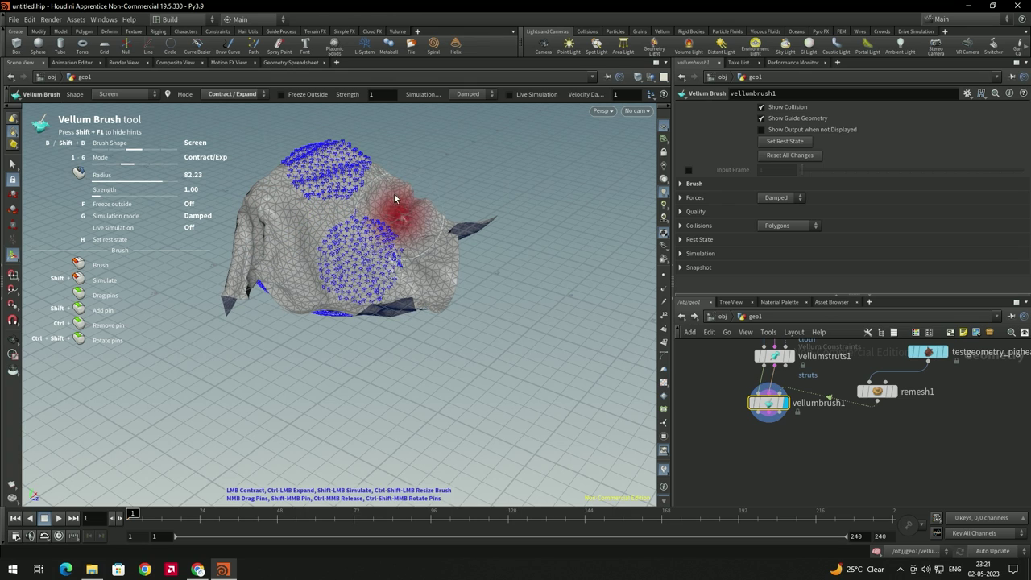
{"action": "left_click_drag", "start_coordinate": [435, 275], "coordinate": [436, 290]}
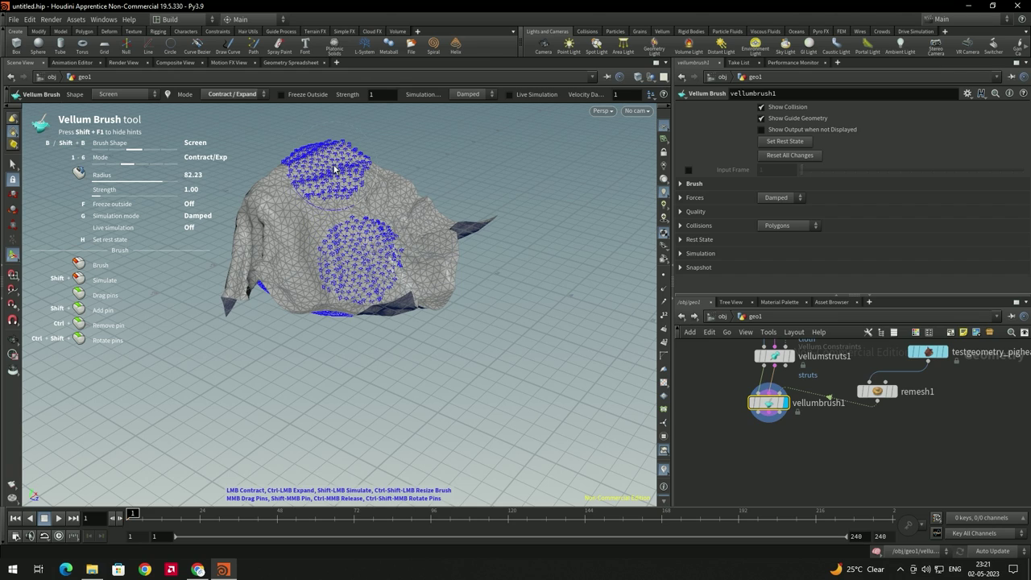
{"action": "key", "text": "ctrl+z"}
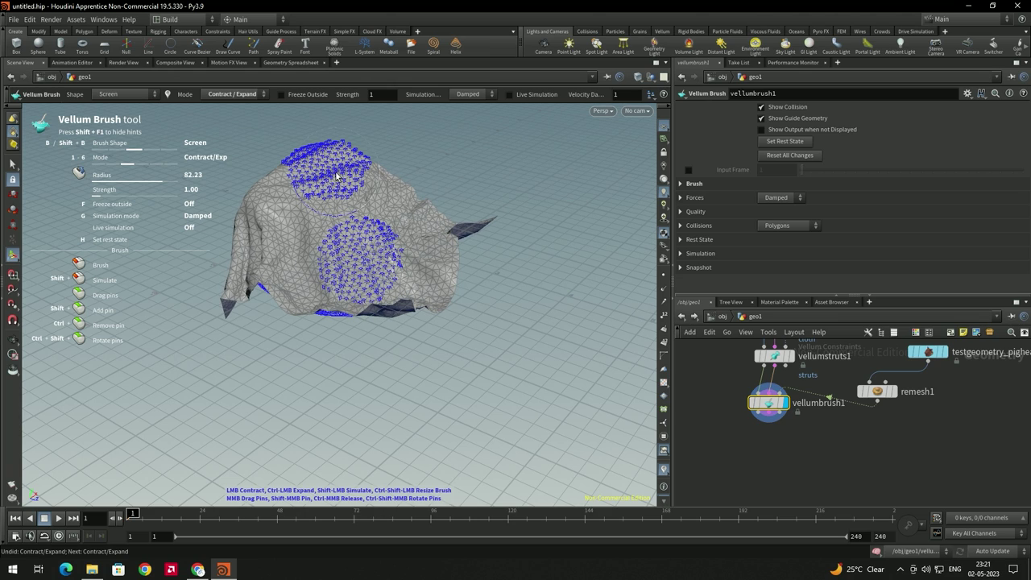
Release the pinned patch at the cloth's top and pull the middle pinned patch away from the pig head.
{"action": "left_click", "coordinate": [338, 176], "text": "ctrl"}
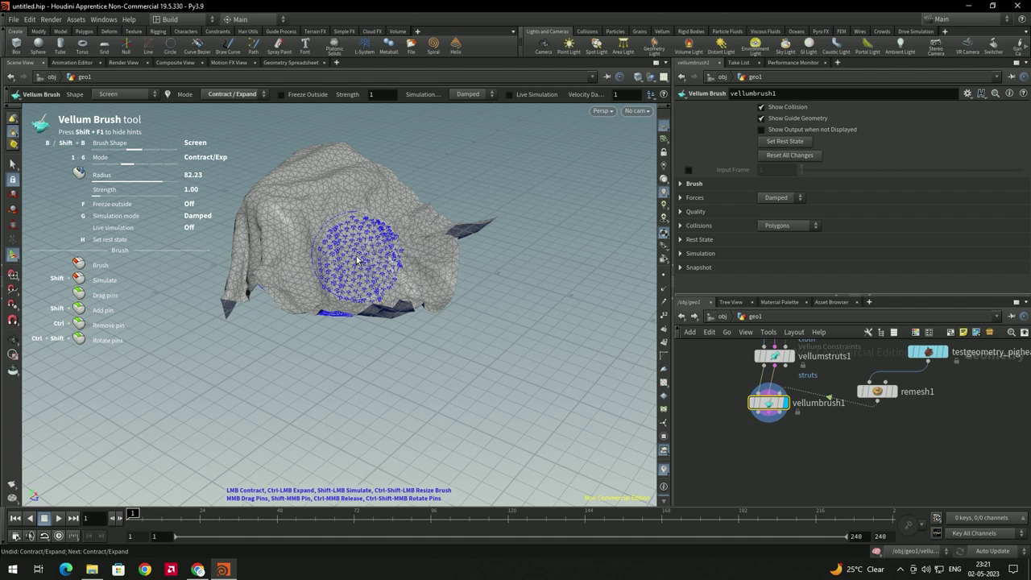
{"action": "mouse_move", "coordinate": [358, 259]}
{"action": "left_mouse_down"}
{"action": "mouse_move", "coordinate": [370, 193]}
{"action": "mouse_move", "coordinate": [356, 133]}
{"action": "mouse_move", "coordinate": [361, 385]}
{"action": "mouse_move", "coordinate": [412, 372]}
{"action": "mouse_move", "coordinate": [494, 252]}
{"action": "mouse_move", "coordinate": [526, 228]}
{"action": "left_mouse_up"}
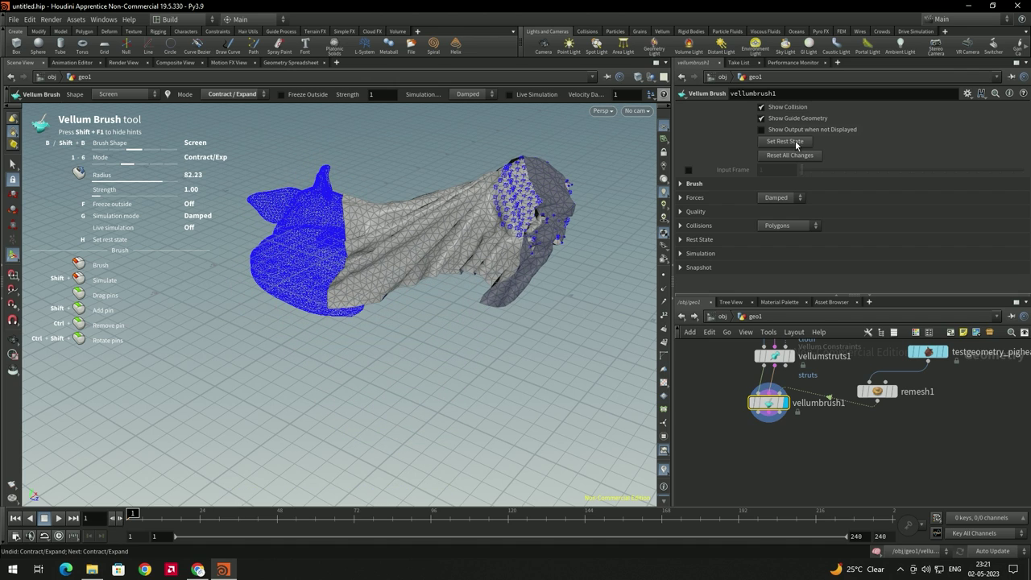
Reset all brush changes on the cloth and switch the brush mode to Drag.
{"action": "left_click", "coordinate": [785, 155]}
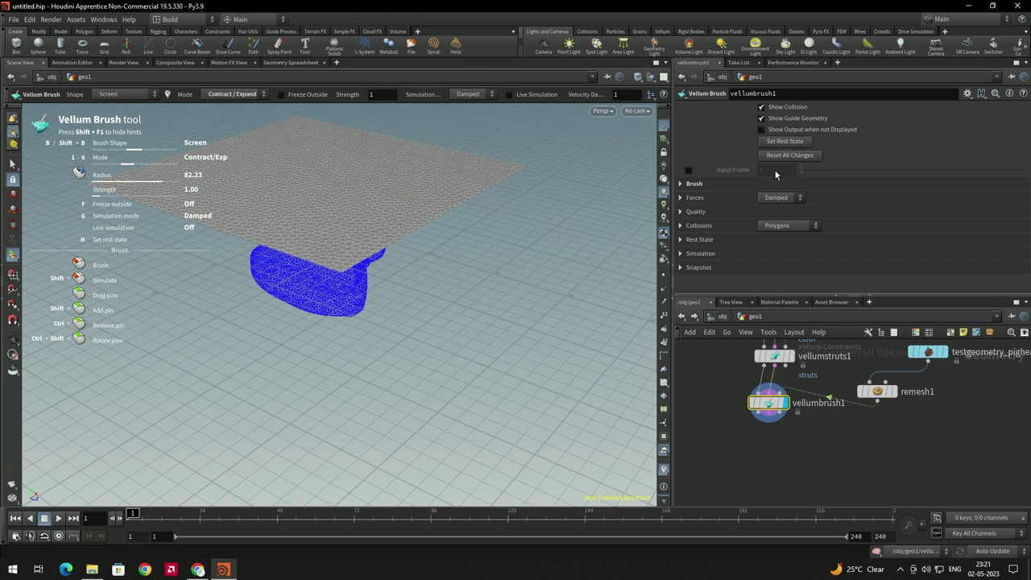
{"action": "left_click_drag", "start_coordinate": [350, 236], "coordinate": [344, 345]}
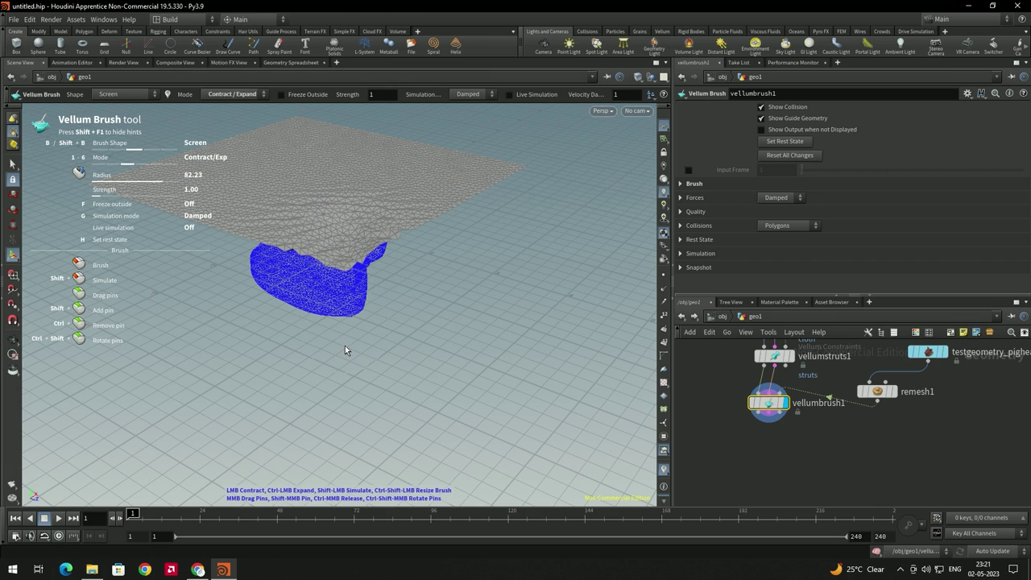
{"action": "right_click", "coordinate": [335, 213]}
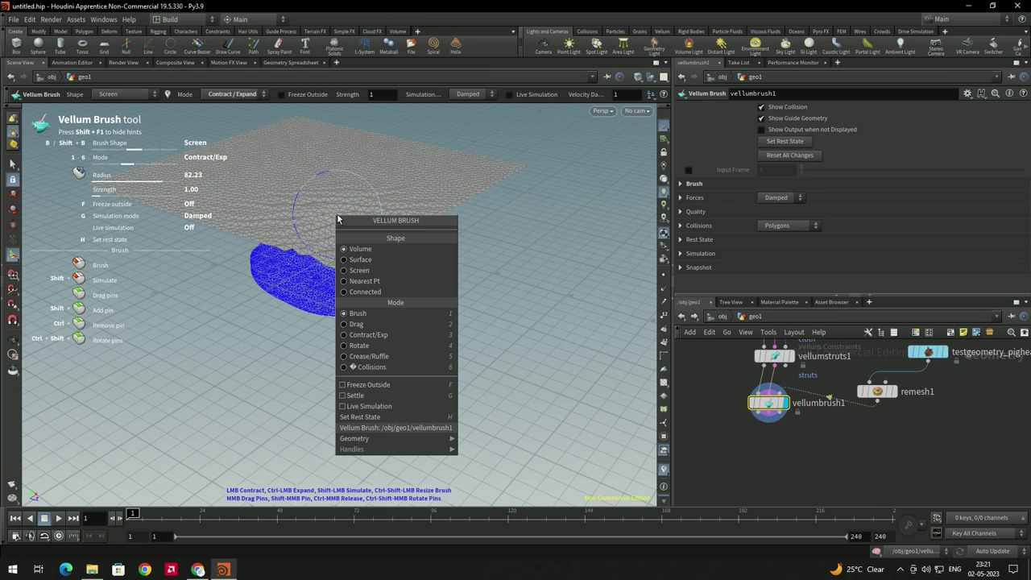
{"action": "left_click", "coordinate": [364, 324]}
Pull the flat cloth's front and side corners down and around the pig head in Drag mode.
{"action": "left_click_drag", "start_coordinate": [336, 235], "coordinate": [341, 345]}
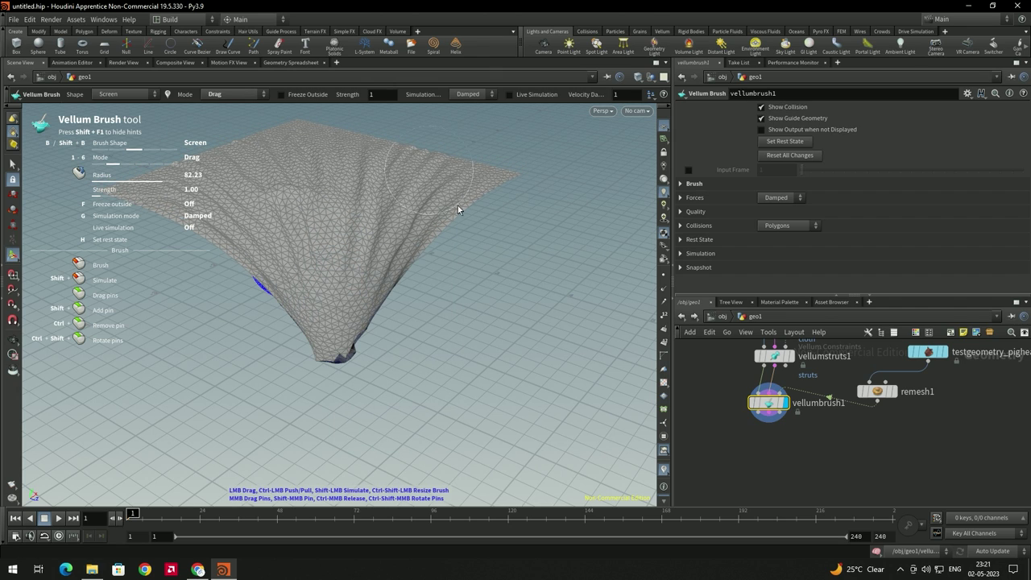
{"action": "mouse_move", "coordinate": [457, 206]}
{"action": "left_mouse_down"}
{"action": "mouse_move", "coordinate": [453, 306]}
{"action": "mouse_move", "coordinate": [405, 228]}
{"action": "left_mouse_up"}
{"action": "left_click_drag", "start_coordinate": [405, 310], "coordinate": [412, 324]}
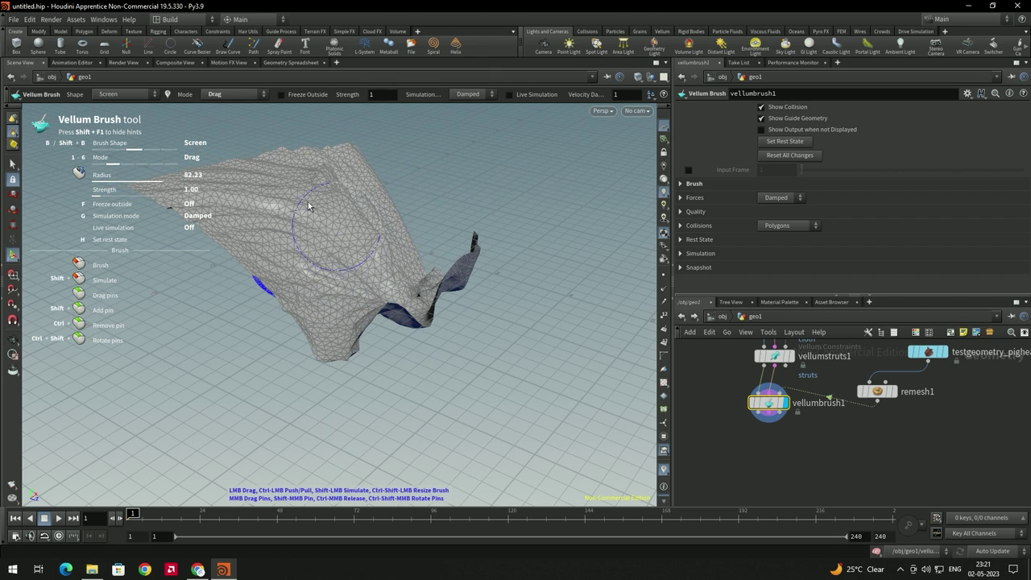
{"action": "mouse_move", "coordinate": [202, 173]}
{"action": "left_mouse_down"}
{"action": "mouse_move", "coordinate": [216, 223]}
{"action": "mouse_move", "coordinate": [209, 263]}
{"action": "mouse_move", "coordinate": [204, 253]}
{"action": "mouse_move", "coordinate": [207, 325]}
{"action": "left_mouse_up"}
{"action": "mouse_move", "coordinate": [282, 283]}
{"action": "left_mouse_down"}
{"action": "mouse_move", "coordinate": [343, 190]}
{"action": "mouse_move", "coordinate": [357, 236]}
{"action": "left_mouse_up"}
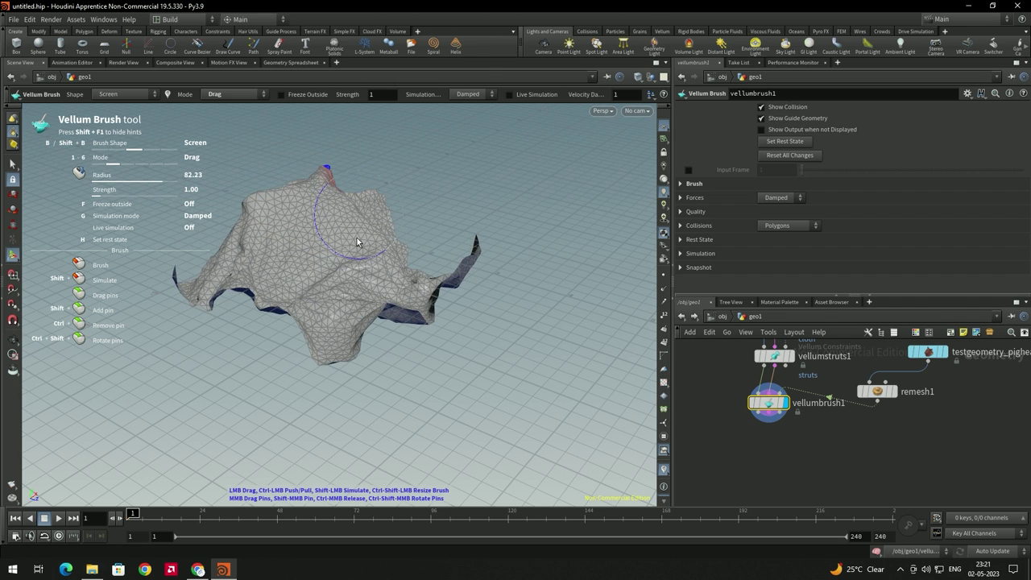
Pull the cloth's middle and front corner away over the pig head, and undo the brush drags.
{"action": "mouse_move", "coordinate": [321, 198]}
{"action": "left_mouse_down"}
{"action": "mouse_move", "coordinate": [319, 259]}
{"action": "mouse_move", "coordinate": [342, 267]}
{"action": "mouse_move", "coordinate": [349, 287]}
{"action": "mouse_move", "coordinate": [368, 252]}
{"action": "mouse_move", "coordinate": [379, 266]}
{"action": "left_mouse_up"}
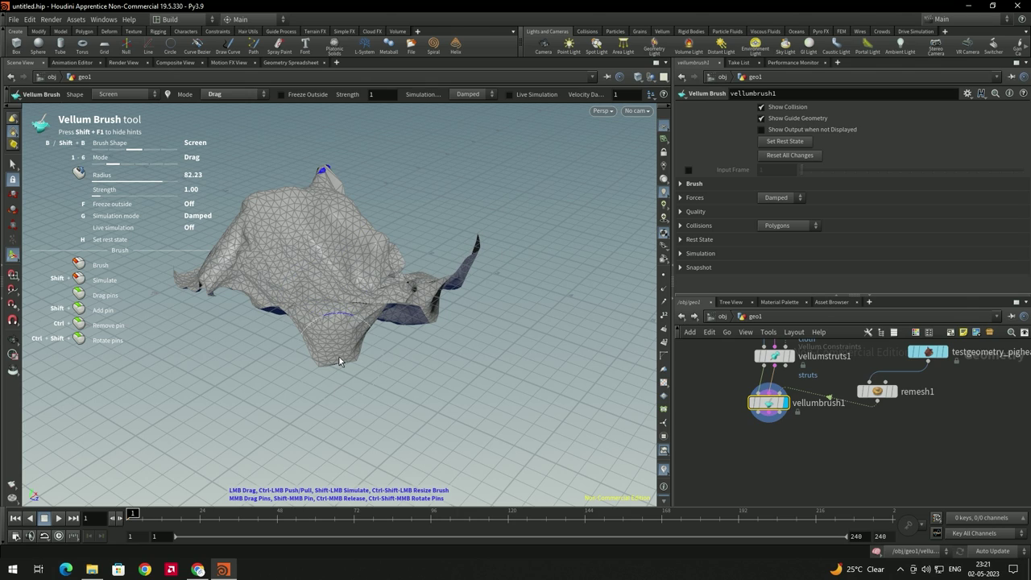
{"action": "mouse_move", "coordinate": [339, 361]}
{"action": "left_mouse_down"}
{"action": "mouse_move", "coordinate": [371, 384]}
{"action": "mouse_move", "coordinate": [395, 373]}
{"action": "mouse_move", "coordinate": [338, 343]}
{"action": "mouse_move", "coordinate": [391, 157]}
{"action": "mouse_move", "coordinate": [482, 73]}
{"action": "mouse_move", "coordinate": [774, 121]}
{"action": "mouse_move", "coordinate": [885, 295]}
{"action": "mouse_move", "coordinate": [898, 435]}
{"action": "mouse_move", "coordinate": [559, 577]}
{"action": "mouse_move", "coordinate": [557, 546]}
{"action": "left_mouse_up"}
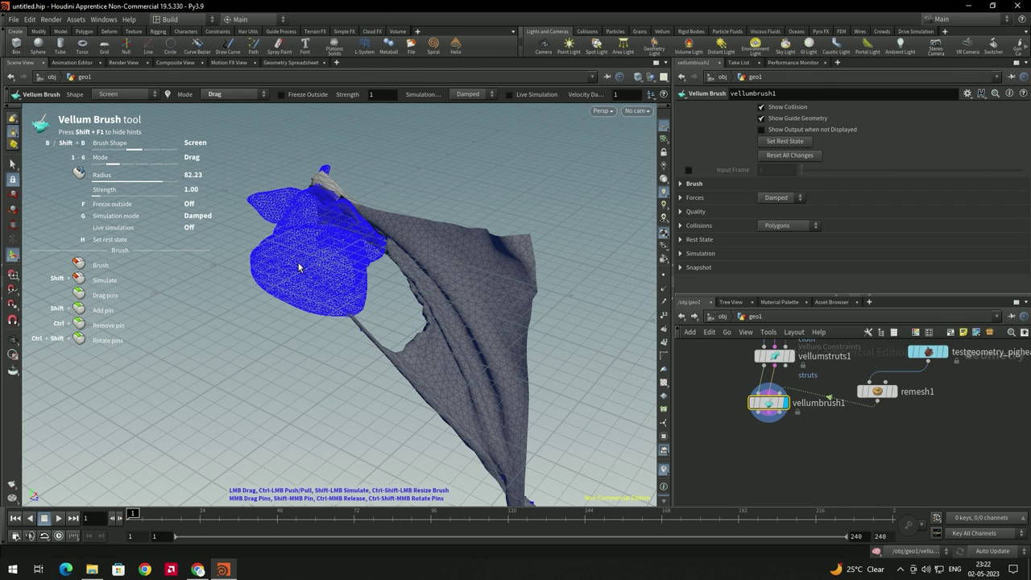
{"action": "key", "text": "ctrl+z"}
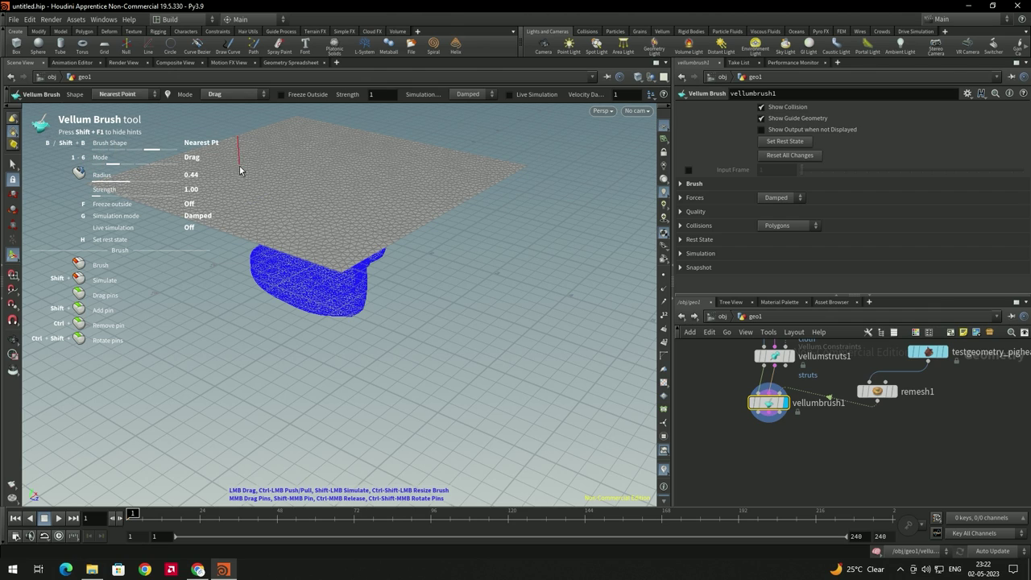
Set the brush shape to Volume and cycle through the brush modes to Crease/Ruffle.
{"action": "key", "text": "b"}
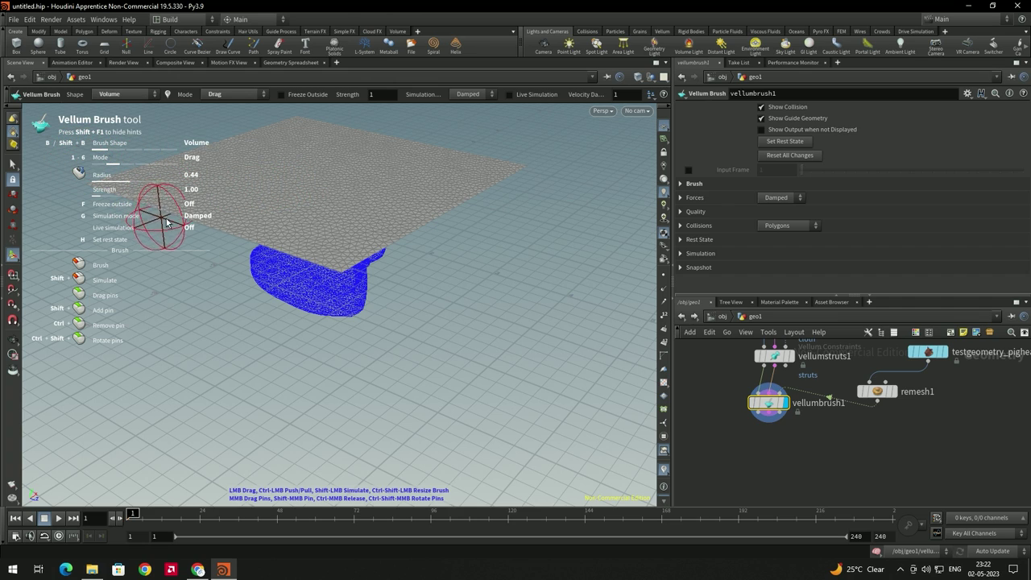
{"action": "key", "text": "1"}
{"action": "key", "text": "2"}
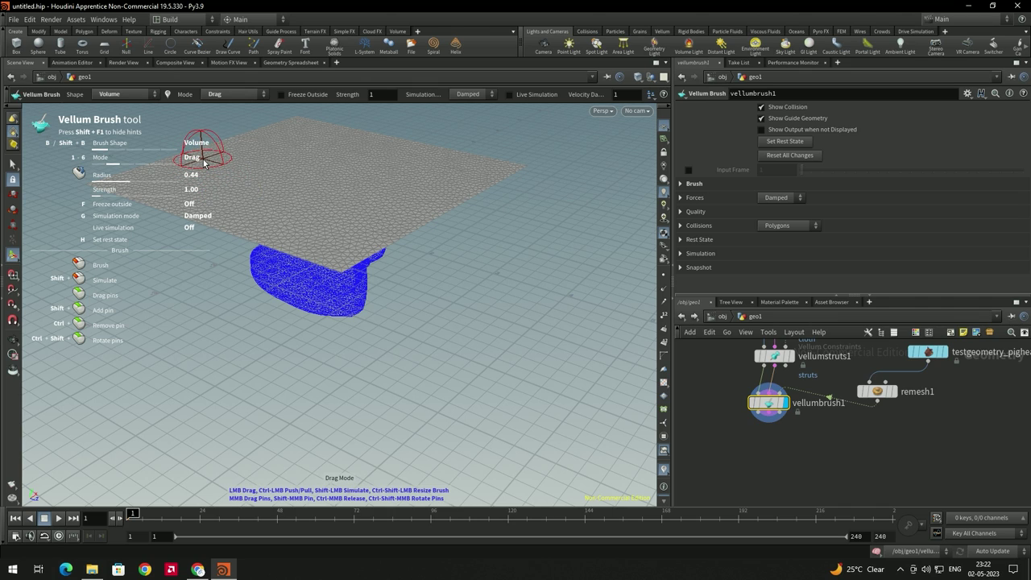
{"action": "key", "text": "3"}
{"action": "key", "text": "4"}
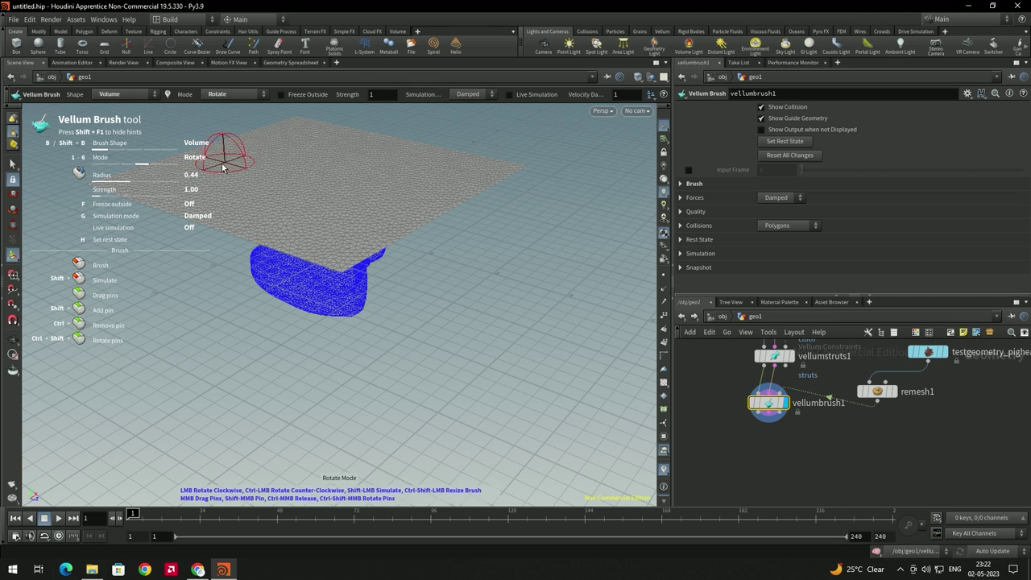
{"action": "key", "text": "6"}
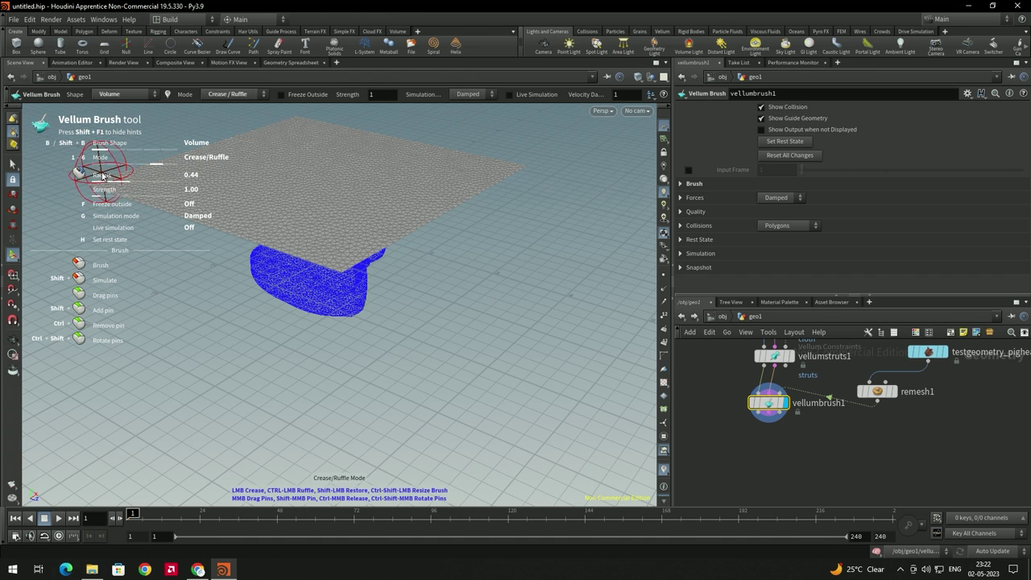
Set the brush radius to 0.89 and turn on Freeze Outside, undoing the trial Crease/Ruffle stroke.
{"action": "scroll", "coordinate": [306, 219], "scroll_direction": "up", "scroll_amount": 15}
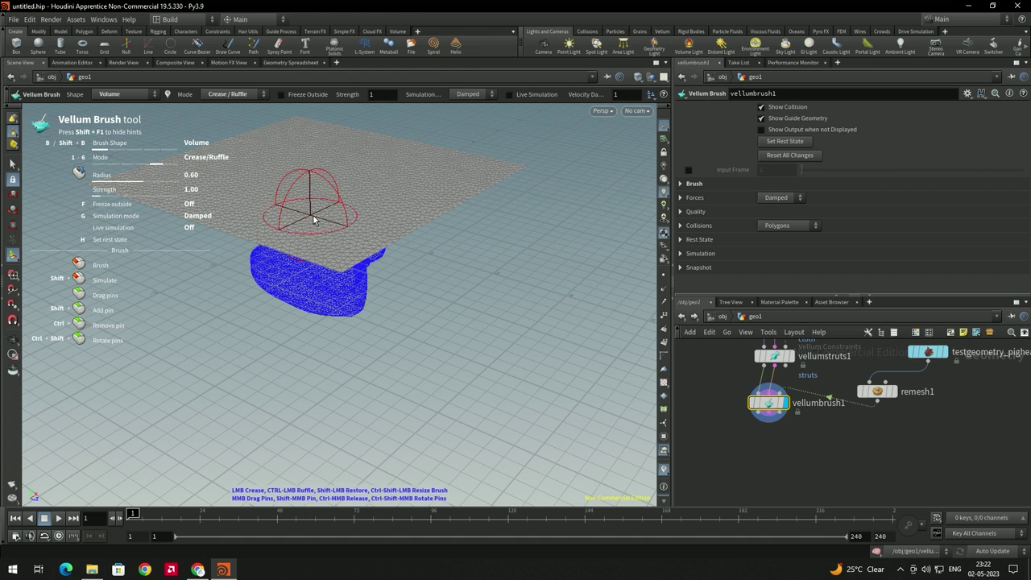
{"action": "scroll", "coordinate": [320, 210], "scroll_direction": "down", "scroll_amount": 6}
{"action": "scroll", "coordinate": [315, 203], "scroll_direction": "up", "scroll_amount": 7}
{"action": "scroll", "coordinate": [315, 207], "scroll_direction": "down", "scroll_amount": 4}
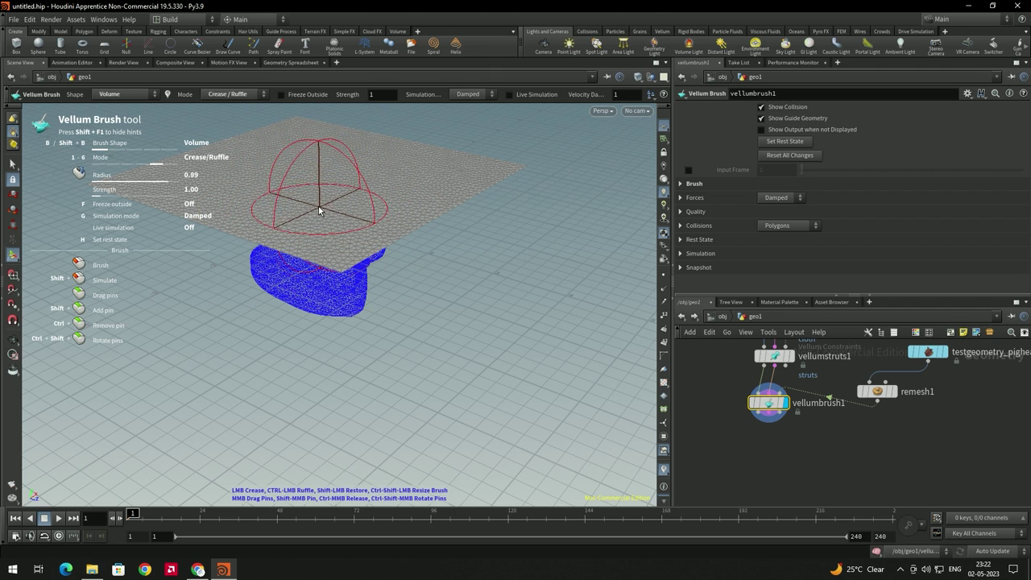
{"action": "key", "text": "f"}
{"action": "key", "text": "ctrl+z"}
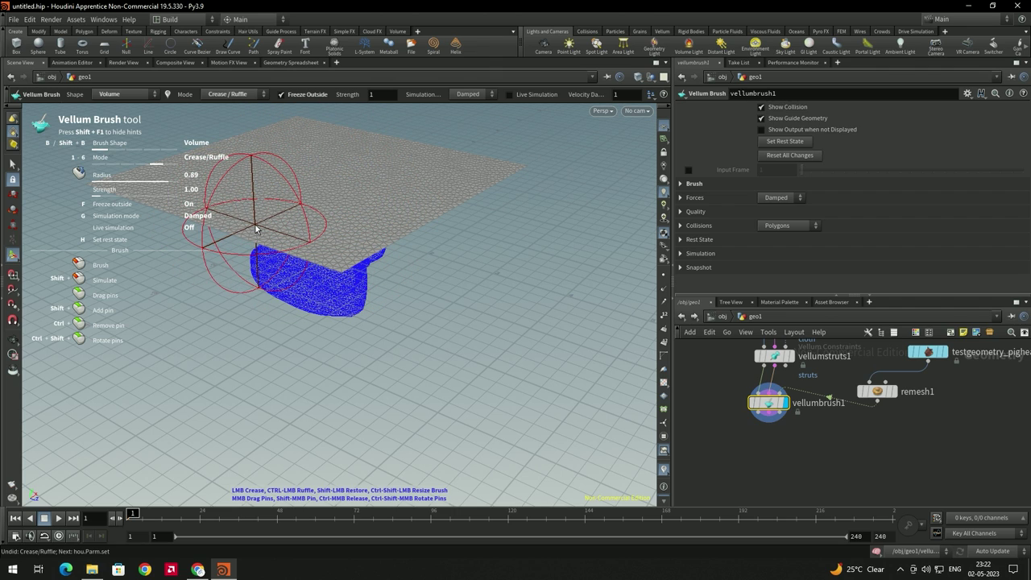
Let the cloth fall onto the pig head in Settle simulation mode, and return the mode to Damped.
{"action": "key", "text": "g"}
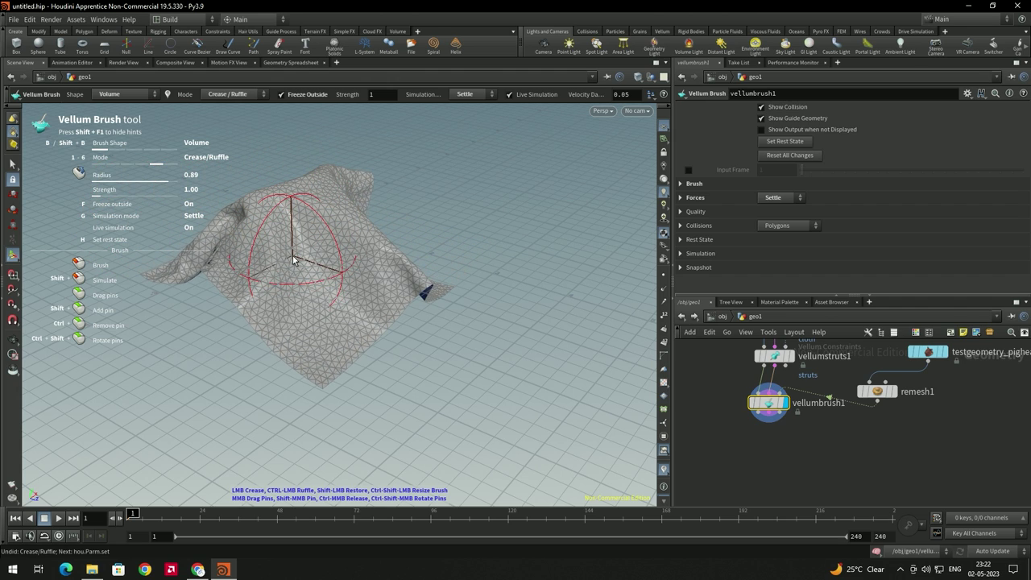
{"action": "key", "text": "g"}
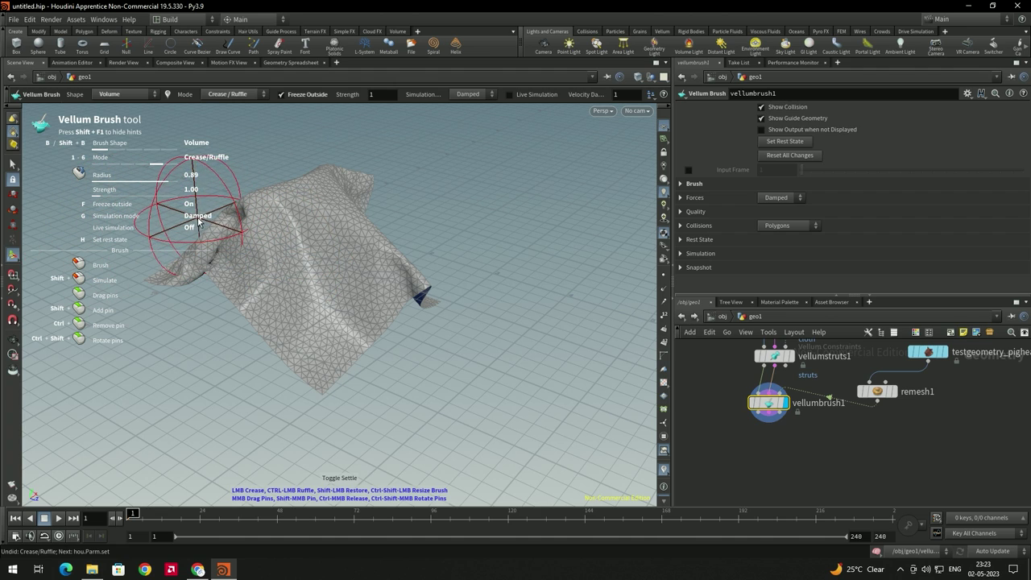
Crease the draped cloth at its middle and sides with the Volume brush, and switch the simulation mode to Settle.
{"action": "mouse_move", "coordinate": [319, 252]}
{"action": "left_mouse_down"}
{"action": "mouse_move", "coordinate": [338, 264]}
{"action": "mouse_move", "coordinate": [338, 319]}
{"action": "mouse_move", "coordinate": [269, 285]}
{"action": "left_mouse_up"}
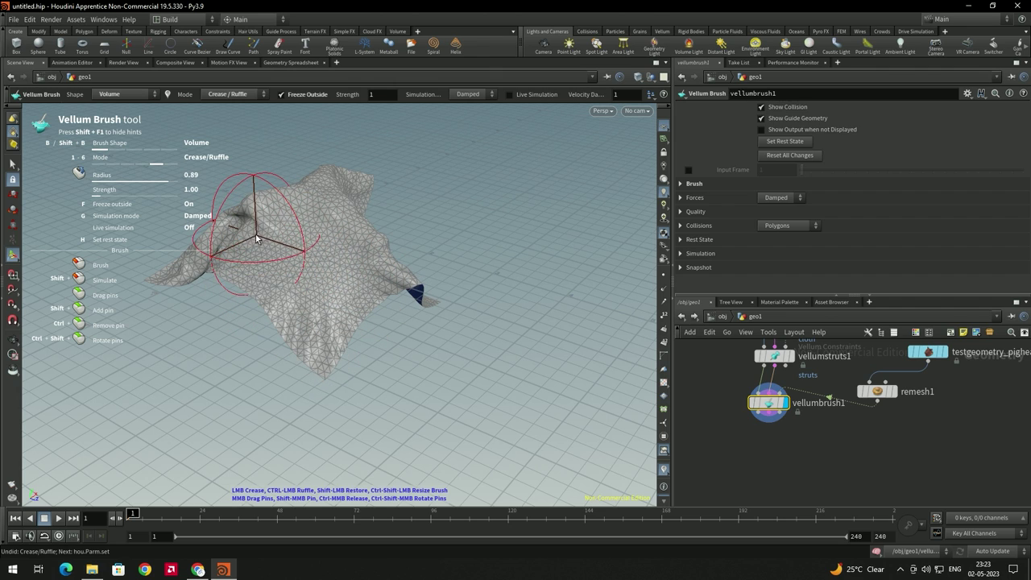
{"action": "mouse_move", "coordinate": [258, 238]}
{"action": "left_mouse_down"}
{"action": "mouse_move", "coordinate": [243, 243]}
{"action": "mouse_move", "coordinate": [239, 259]}
{"action": "left_mouse_up"}
{"action": "mouse_move", "coordinate": [384, 256]}
{"action": "left_mouse_down"}
{"action": "mouse_move", "coordinate": [379, 299]}
{"action": "mouse_move", "coordinate": [333, 258]}
{"action": "left_mouse_up"}
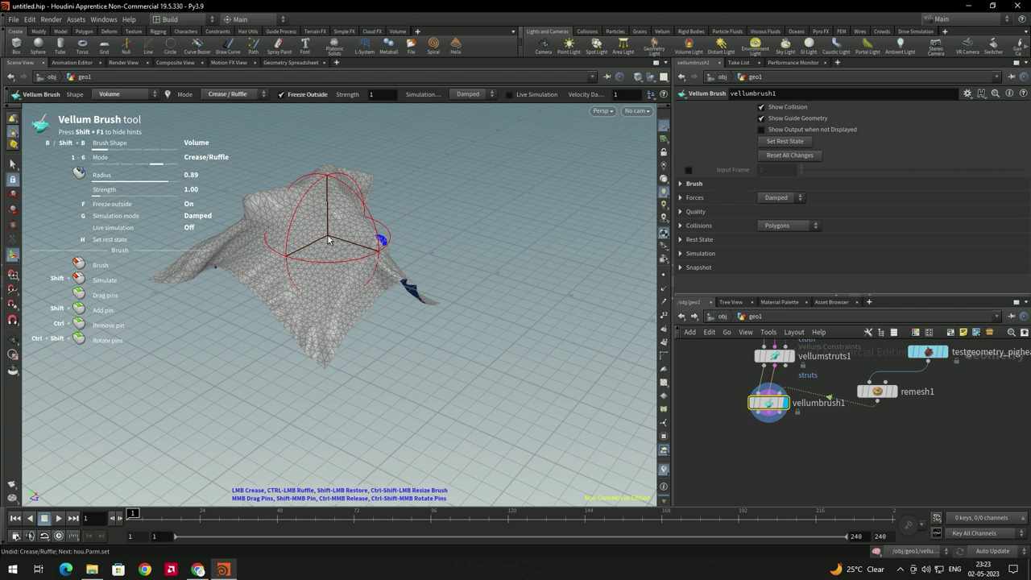
{"action": "key", "text": "g"}
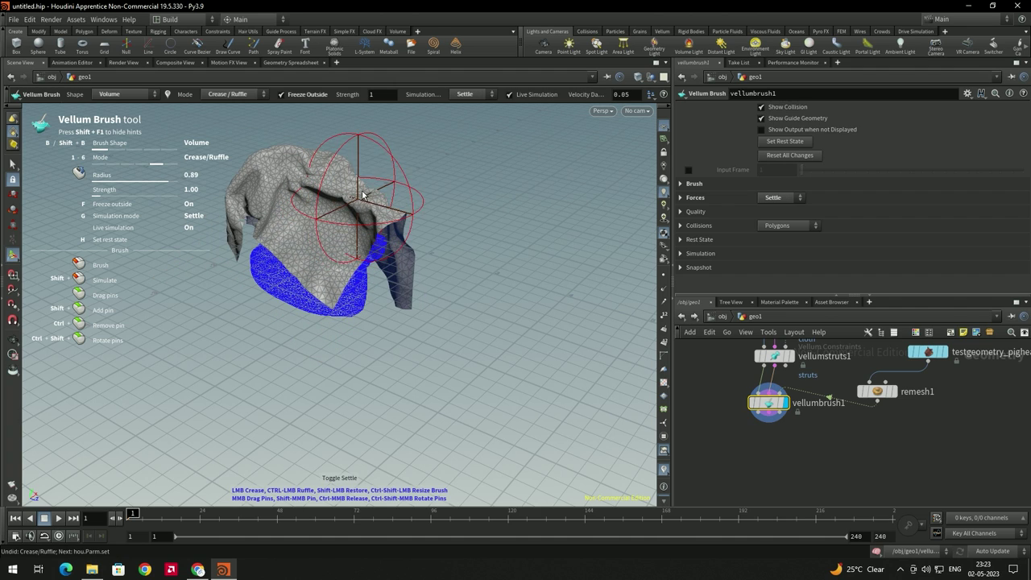